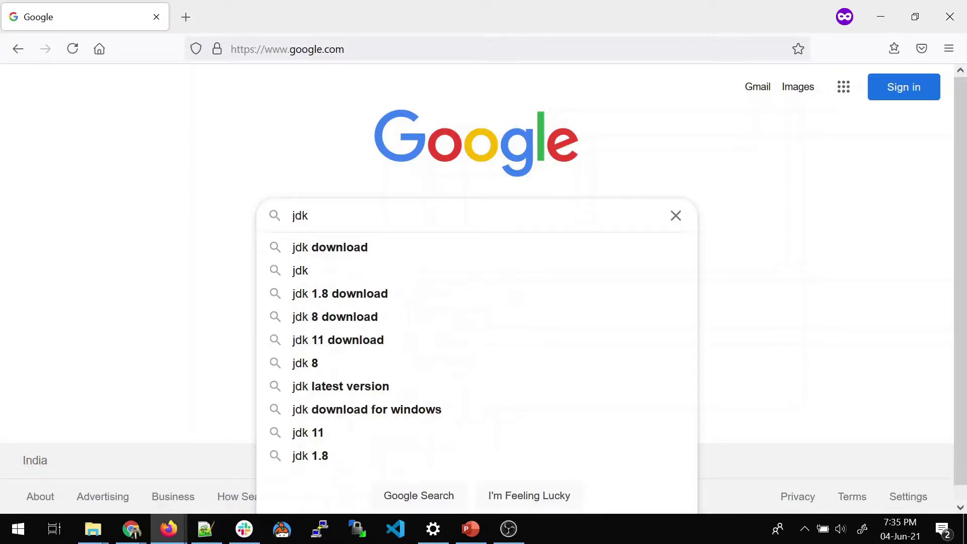
- Run the 'jdk 1.8 download' search and open the first Oracle result in a new tab
key("Down")
key("Down")
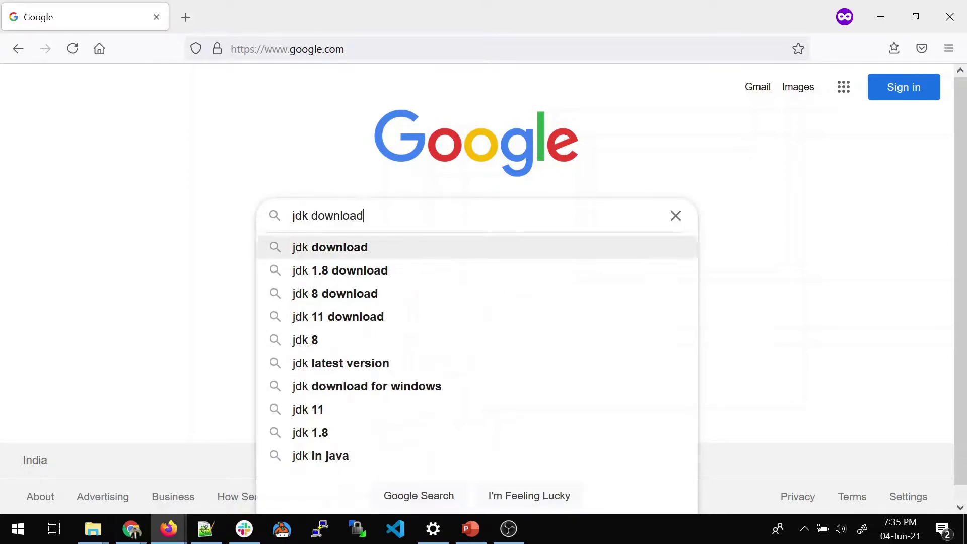
key("Return")
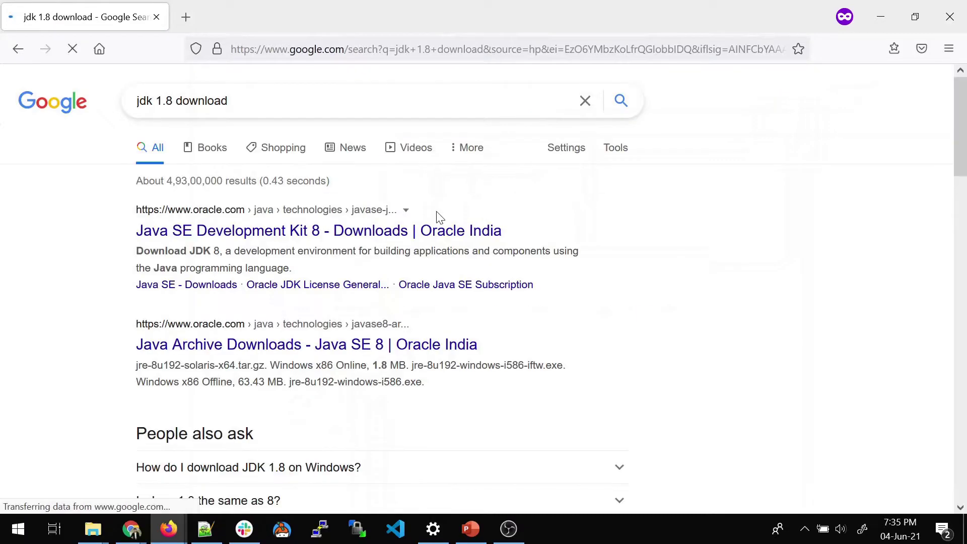
right_click(262, 234)
left_click(281, 248)
left_click(231, 22)
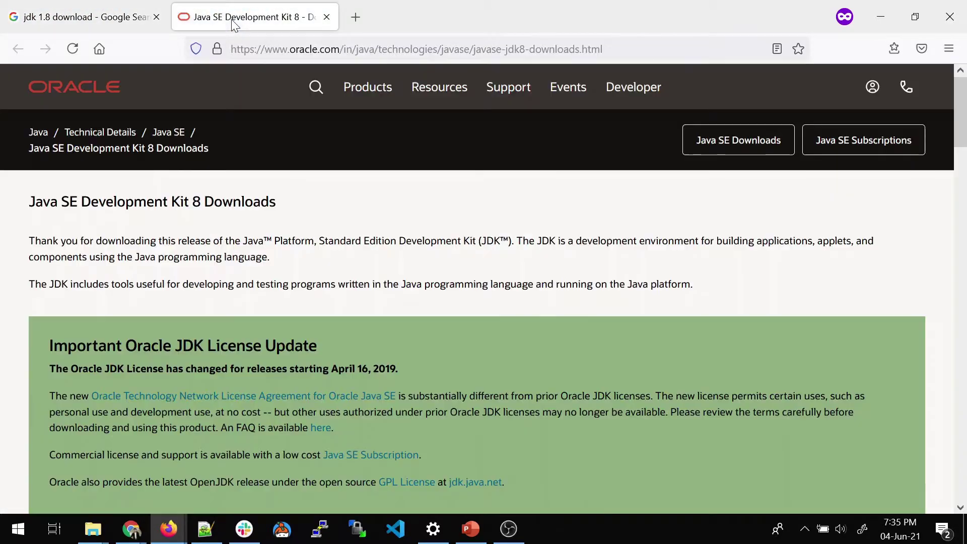
- Find the Windows x64 row for JDK 8u291 and request jdk-8u291-windows-x64.exe
scroll(277, 340, "down", 10)
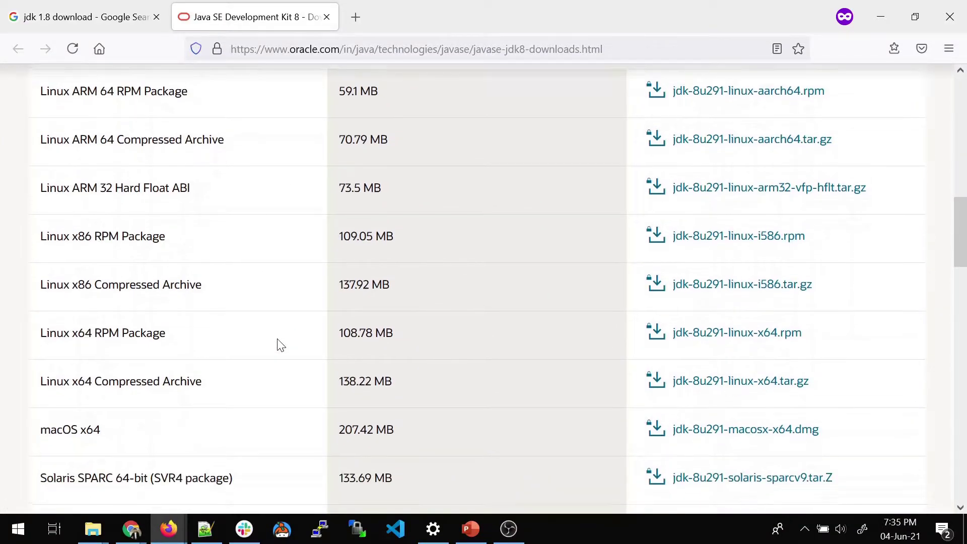
scroll(277, 343, "up", 5)
left_click_drag(271, 222, 27, 222)
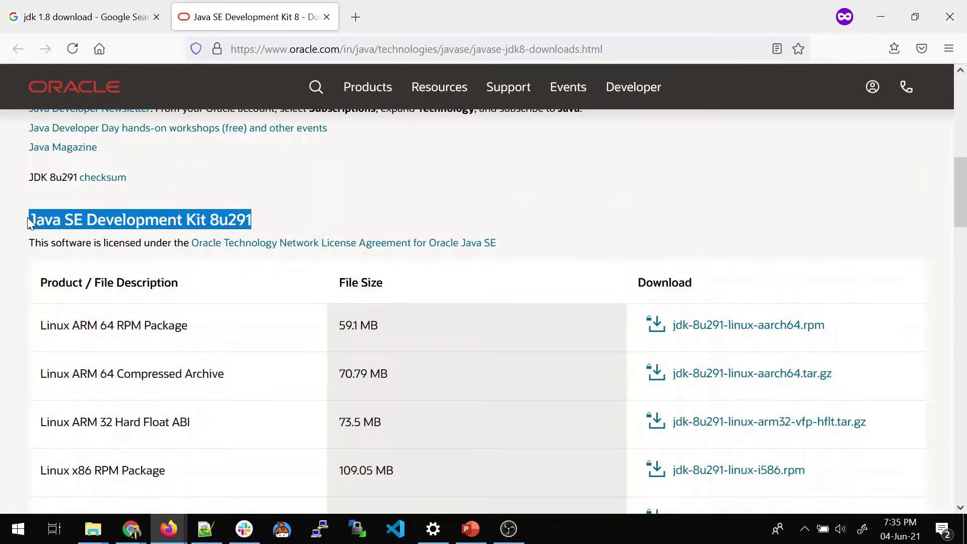
scroll(257, 361, "down", 3)
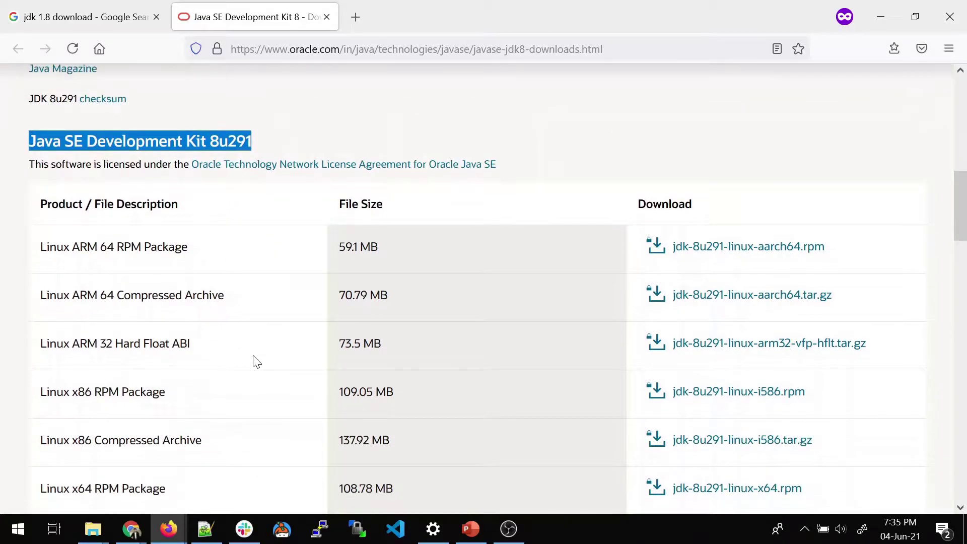
scroll(256, 361, "down", 8)
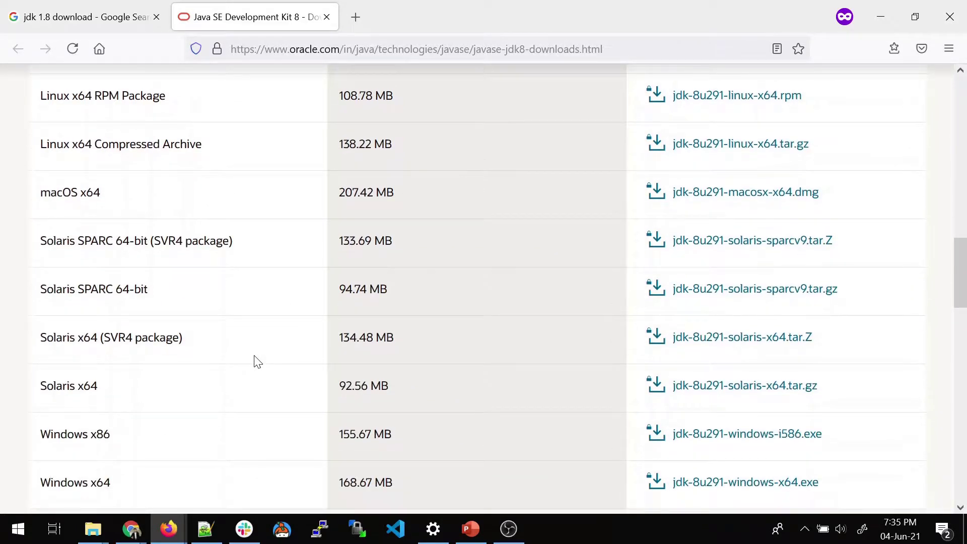
left_click_drag(132, 411, 41, 403)
left_click_drag(122, 360, 40, 361)
left_click(433, 442)
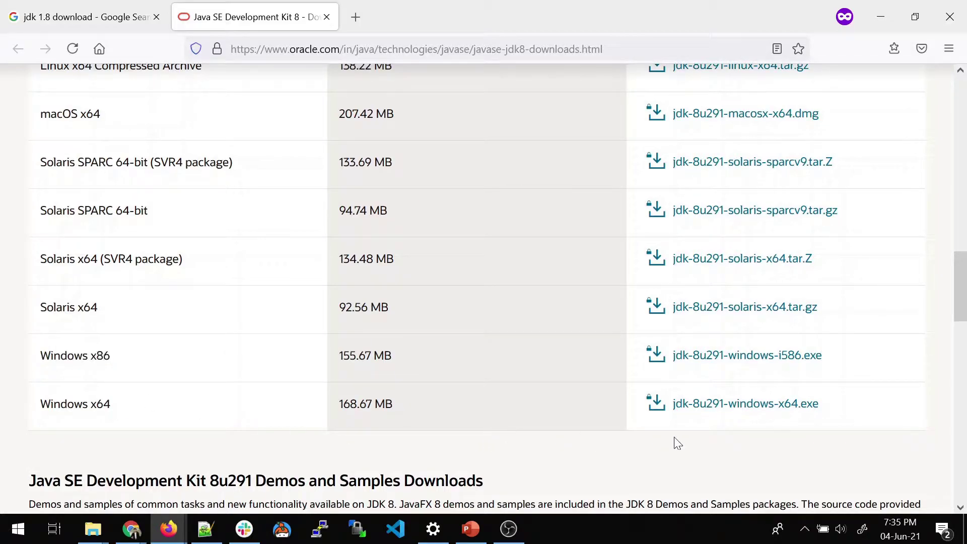
- Request jdk-8u291-windows-x64.exe, accept the Oracle license agreement, and start the download
left_click(711, 409)
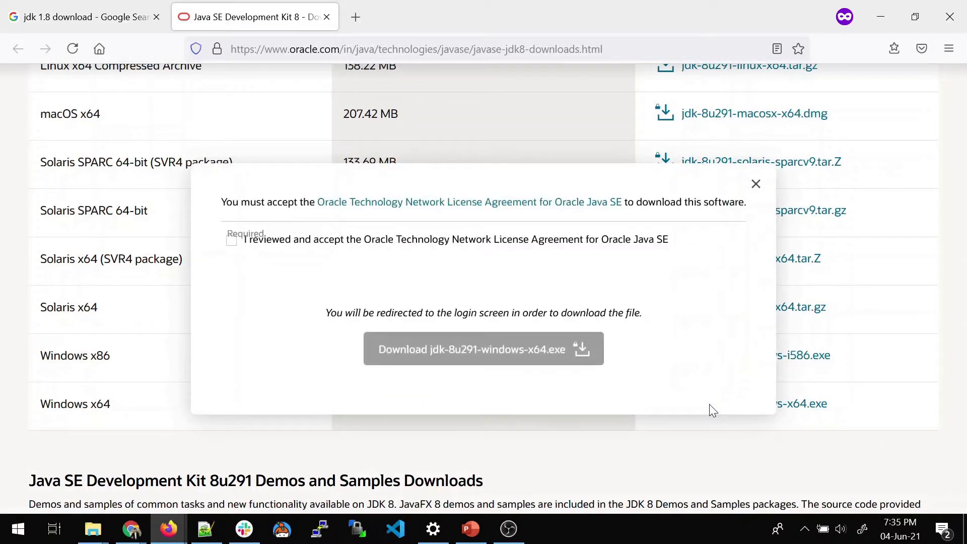
left_click(232, 243)
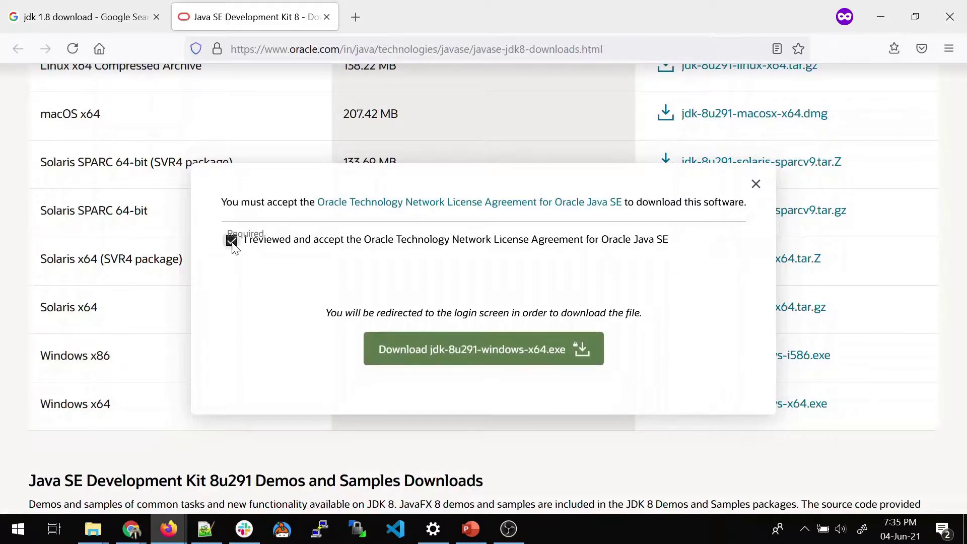
left_click(475, 351)
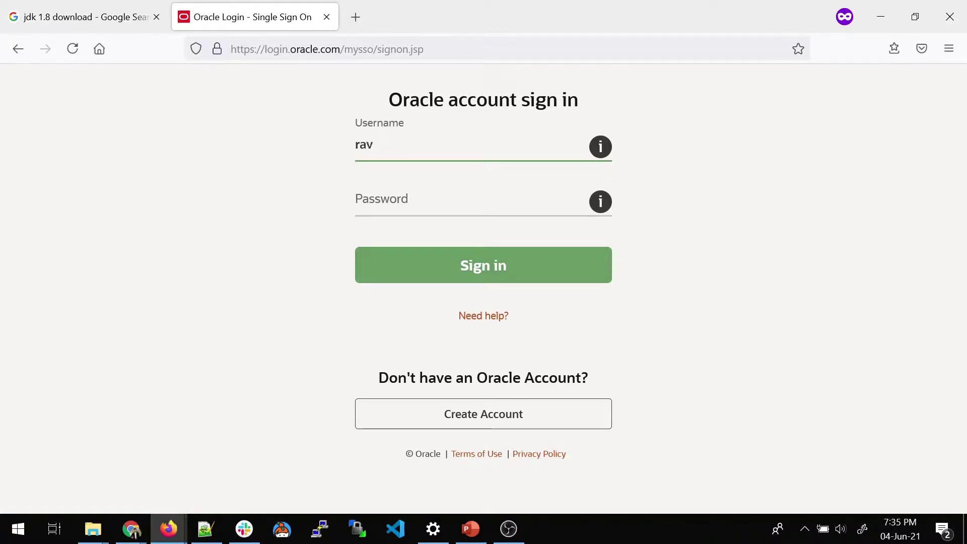
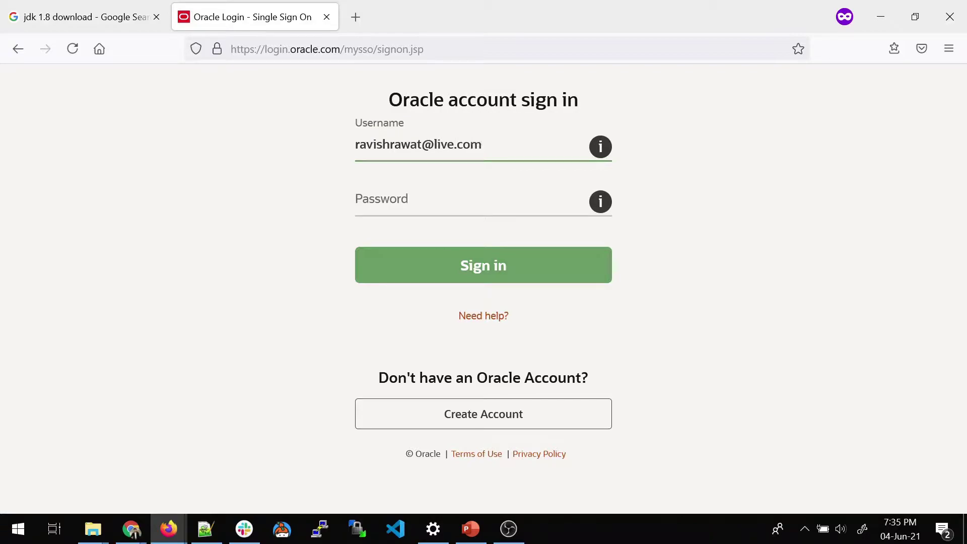
- Enter the Oracle account e-mail and password and submit the sign-in
key("Tab")
type("*")
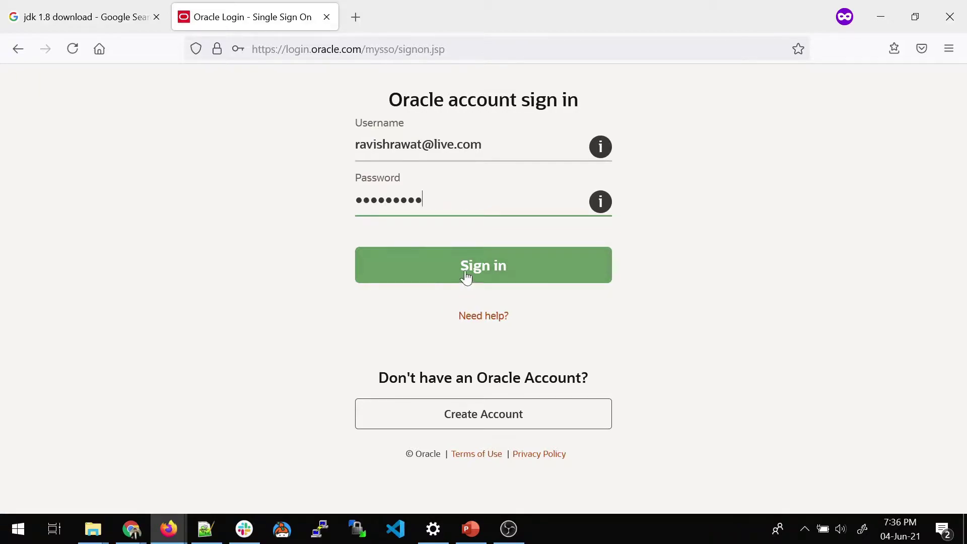
left_click(500, 276)
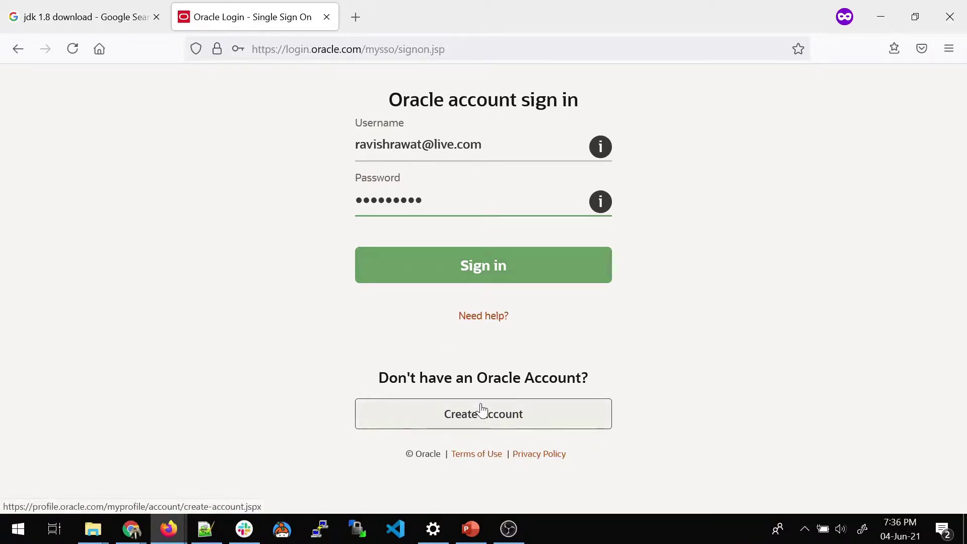
left_click(482, 270)
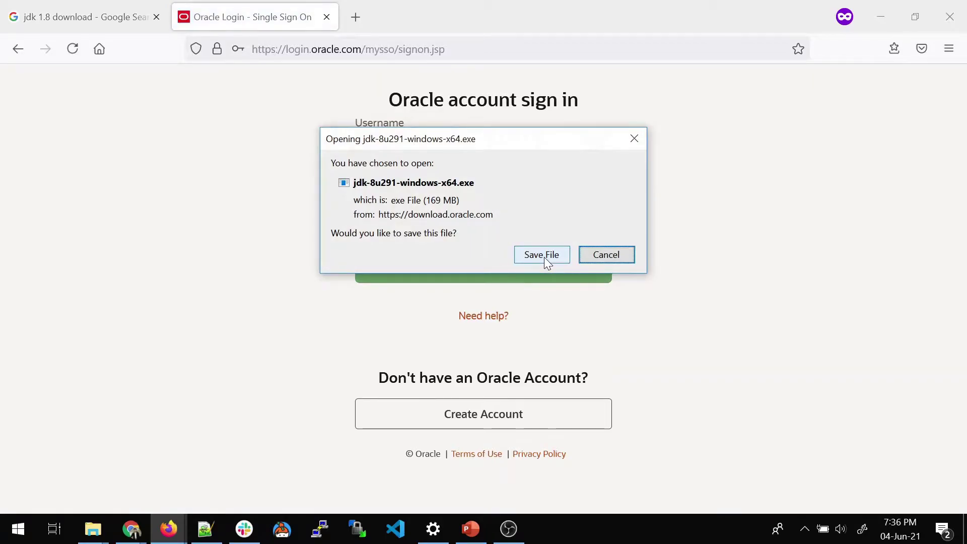
- Save jdk-8u291-windows-x64.exe, then run it from the Firefox downloads list
left_click(545, 257)
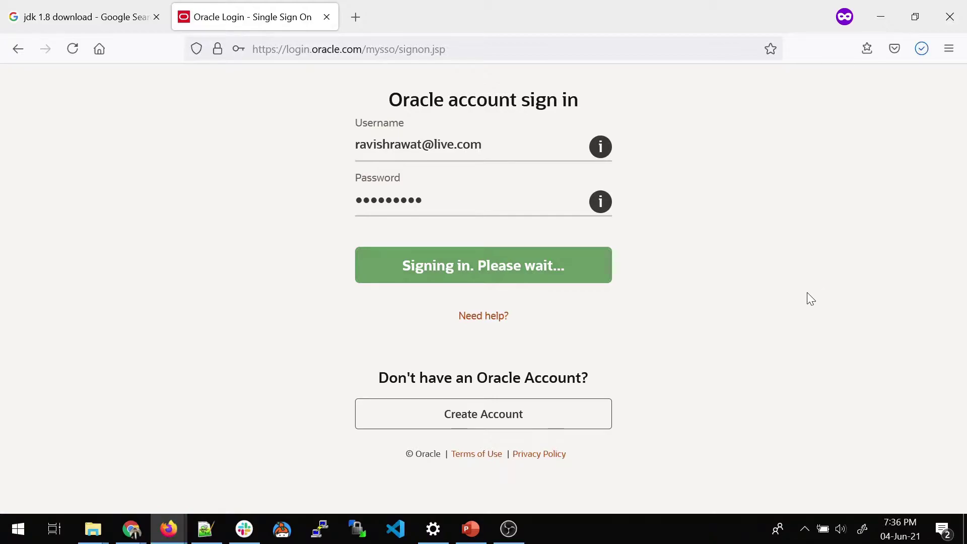
left_click(921, 49)
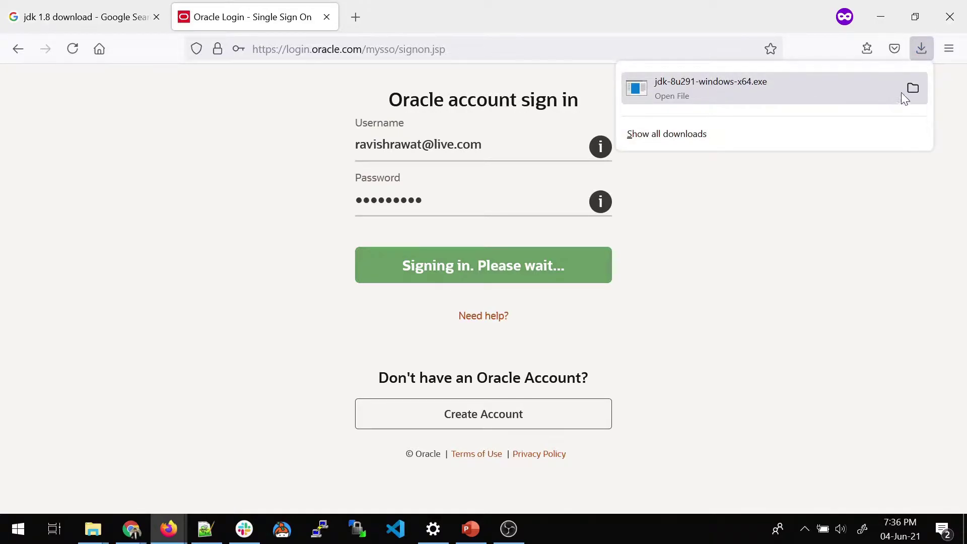
left_click(663, 82)
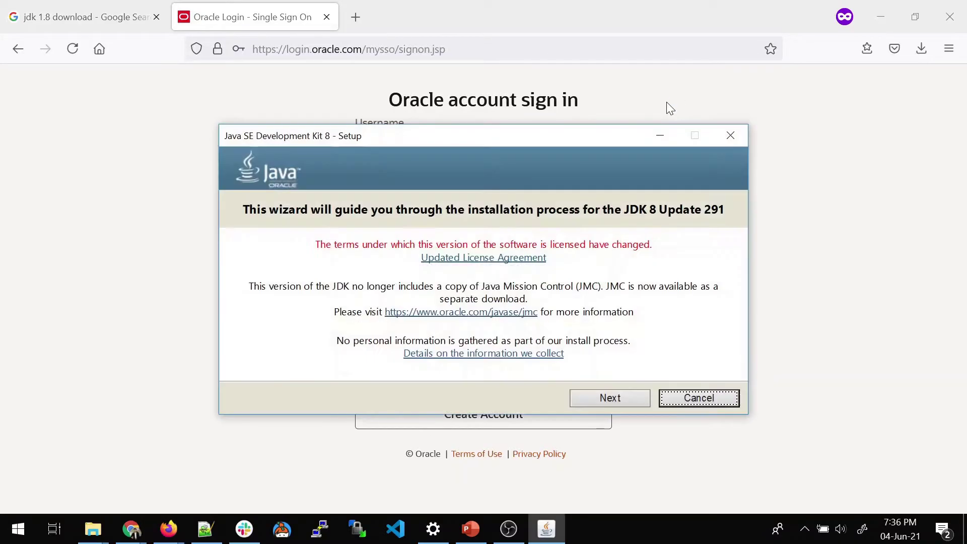
- Install JDK 8 Update 291 with default features and JRE folder, then close the wizard
left_click(621, 398)
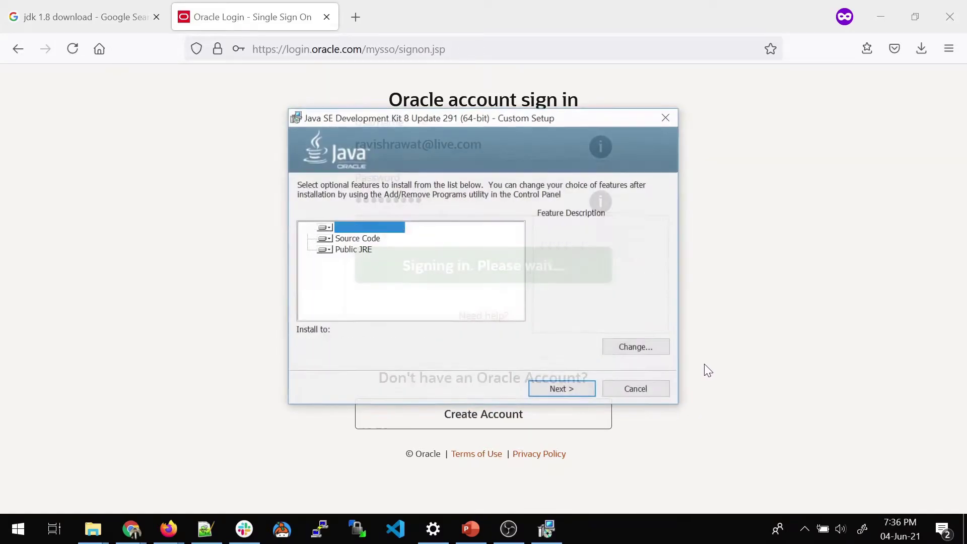
left_click(575, 389)
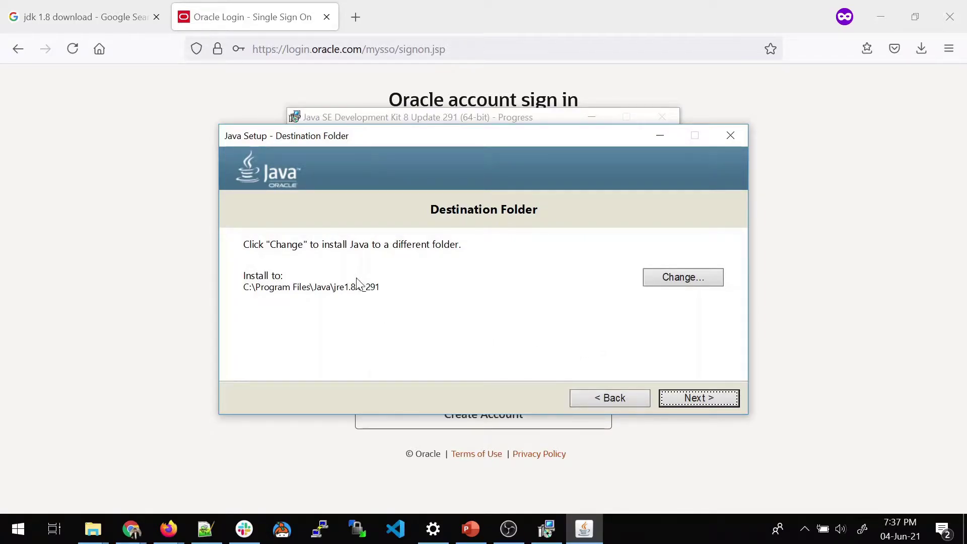
left_click(685, 398)
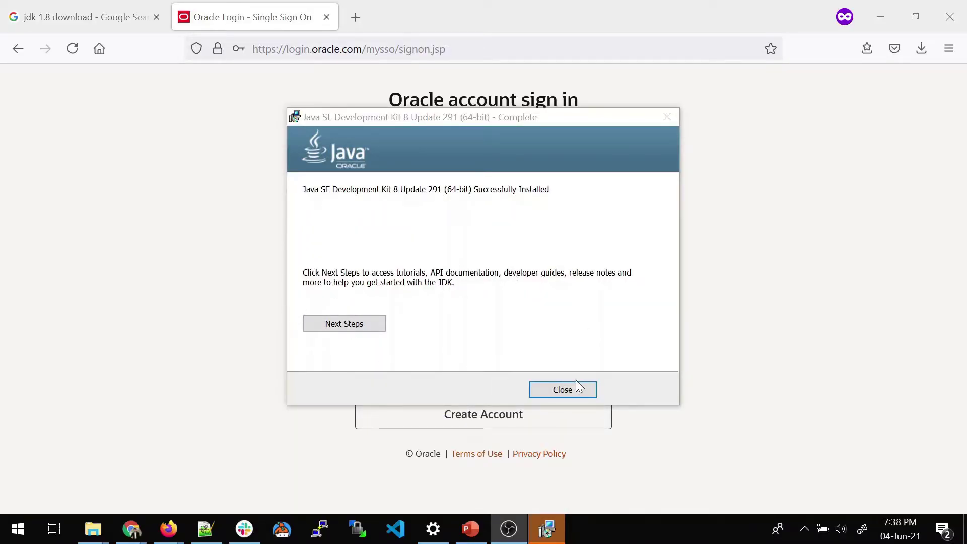
left_click(562, 390)
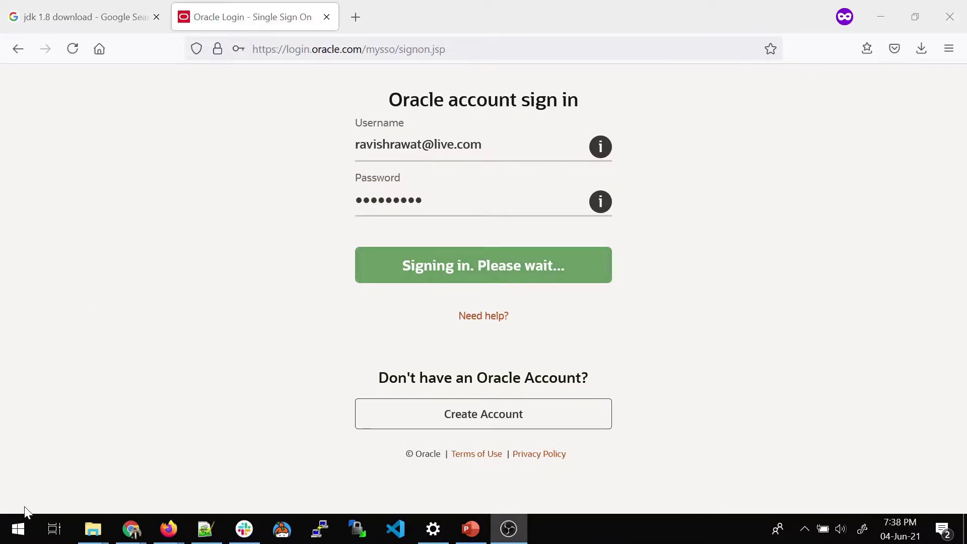
- Open This PC and browse to the C:\Program Files\Java folder
left_click(20, 529)
left_click(273, 264)
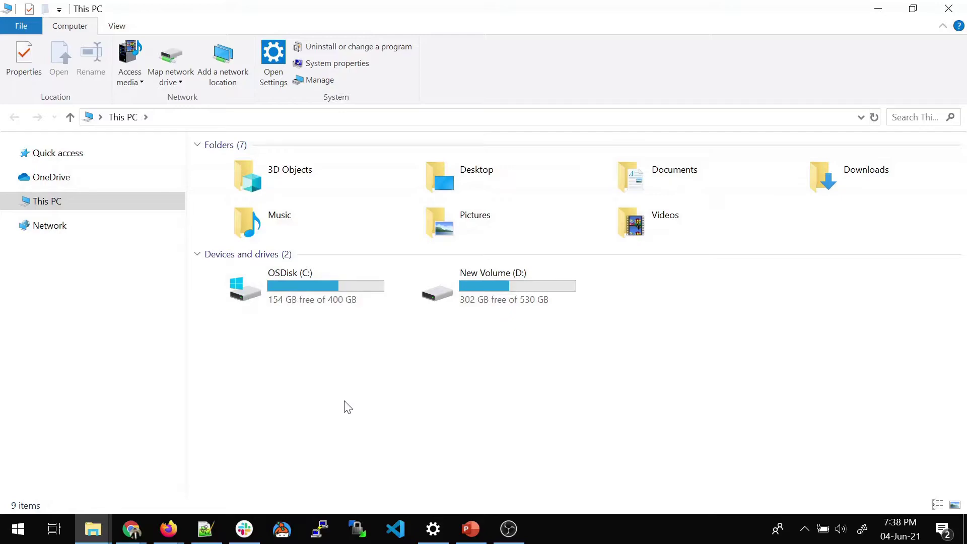
double_click(331, 288)
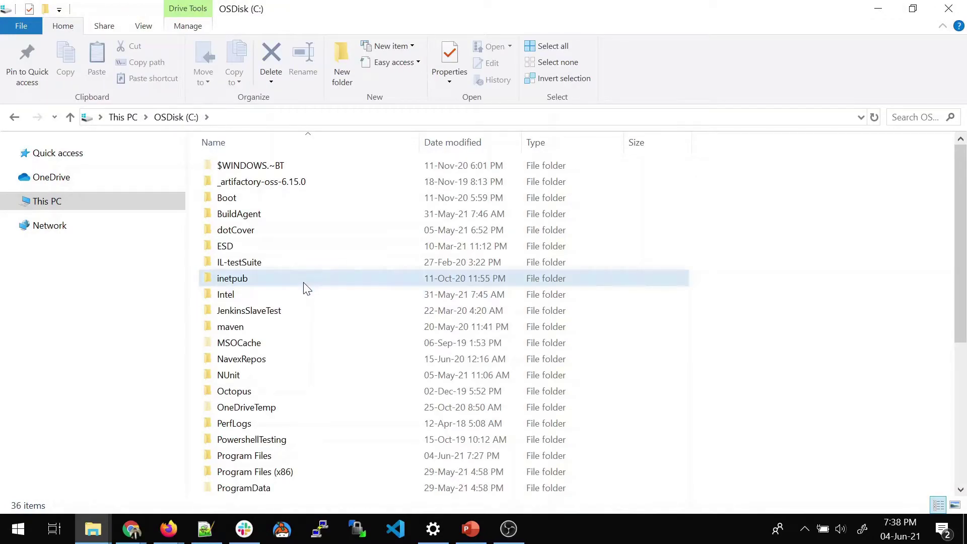
left_click(305, 282)
key("j")
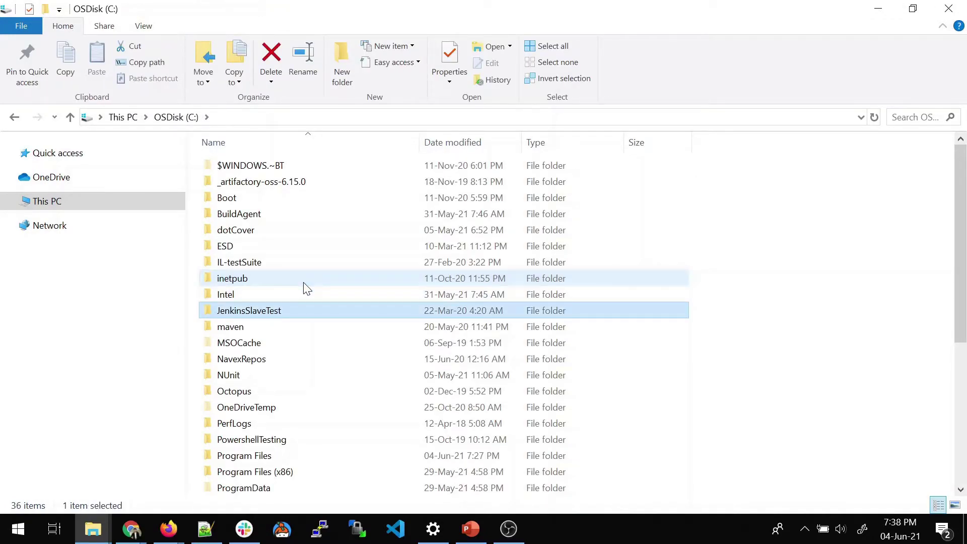
key("p")
key("r")
key("Return")
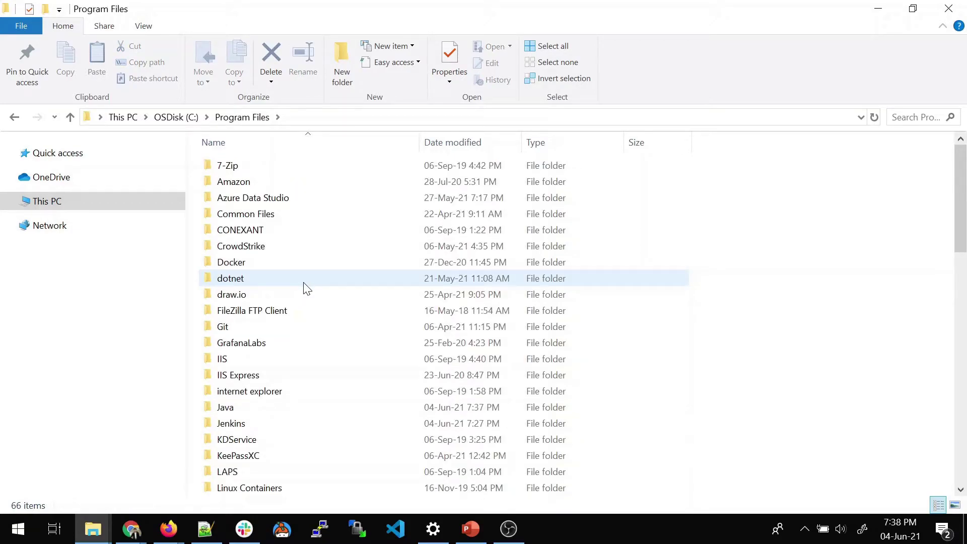
key("a")
key("j")
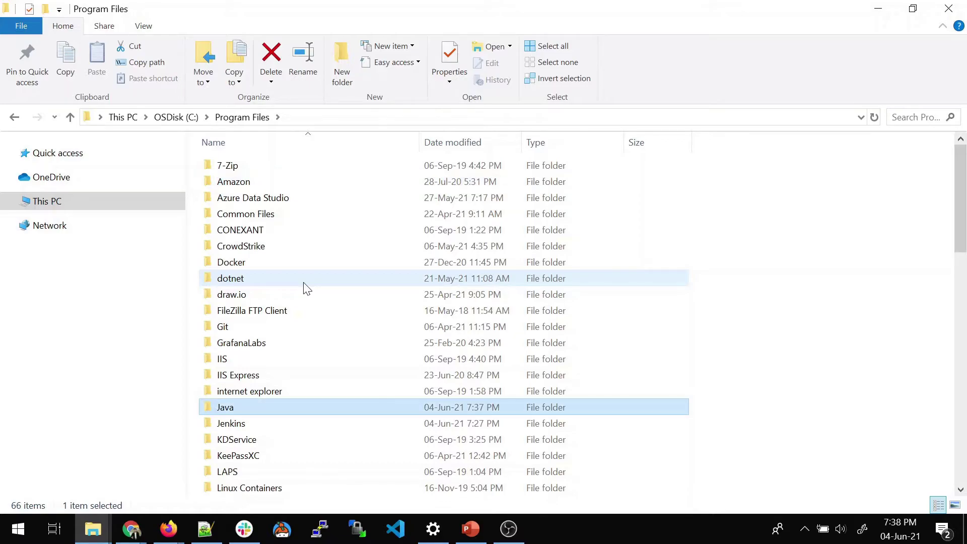
key("Return")
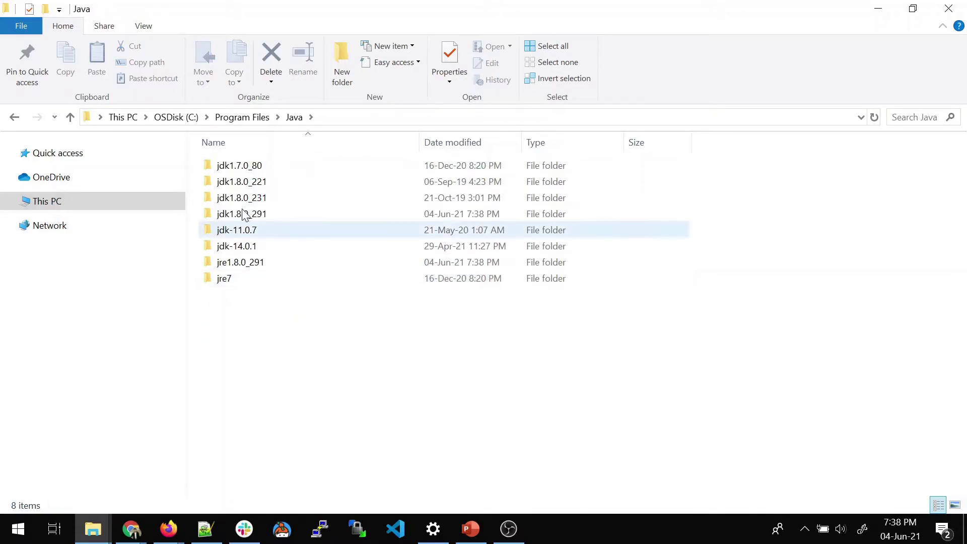
- Open jdk1.8.0_291\bin and copy its full folder path from the address bar
double_click(277, 213)
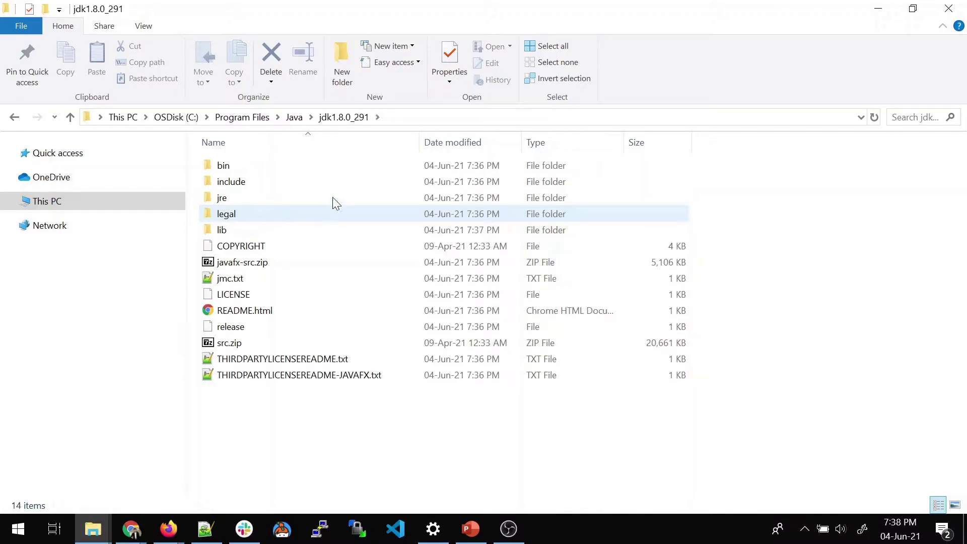
left_click(255, 168)
double_click(254, 169)
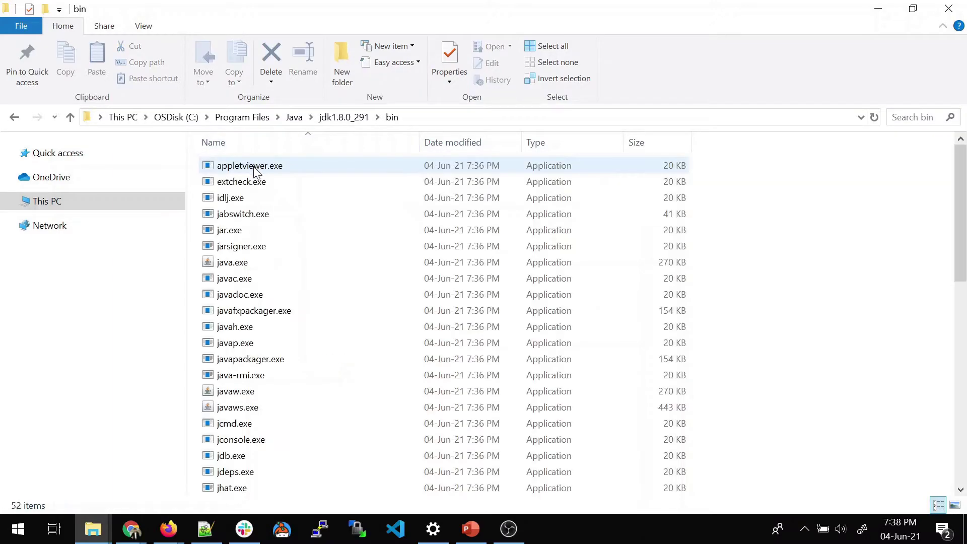
left_click(465, 117)
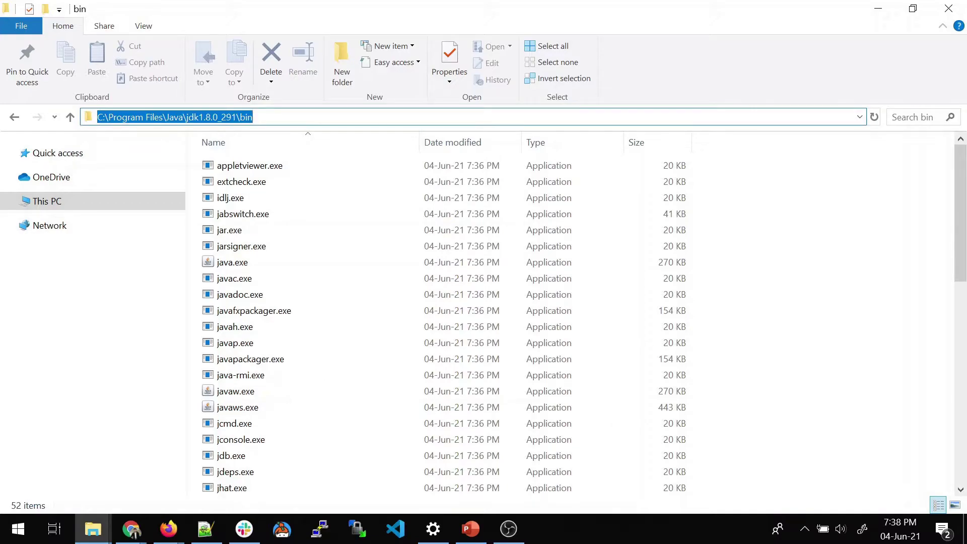
right_click(464, 117)
left_click(494, 160)
- Open This PC again from the Start menu and bring up its options
left_click(18, 529)
left_click(276, 279)
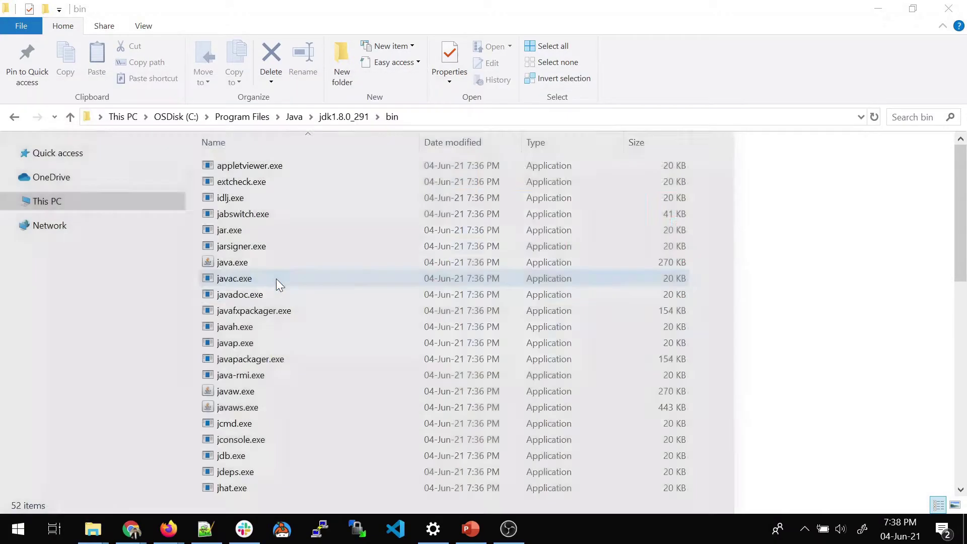
right_click(317, 358)
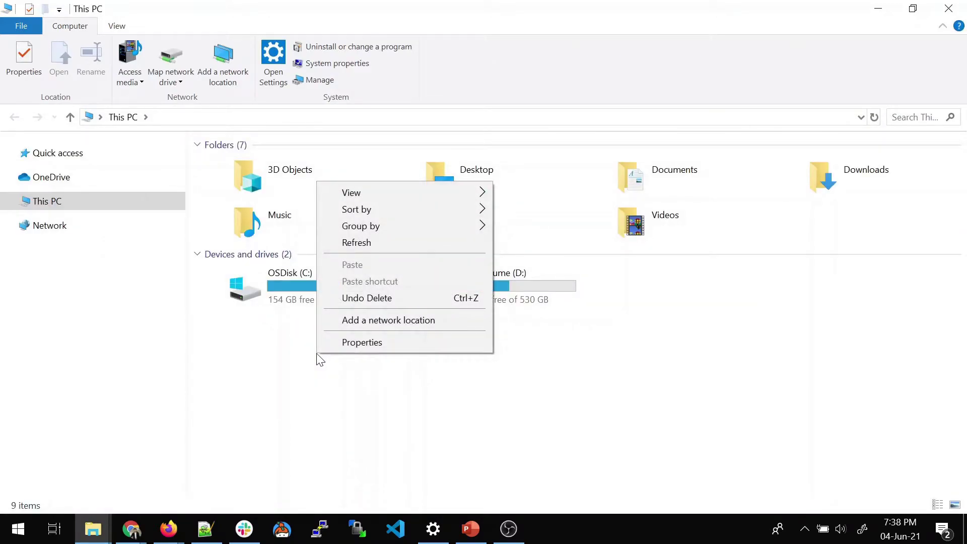
- Open Environment Variables and view the user Path entries, including the jdk-14.0.1 bin path, unchanged
left_click(345, 344)
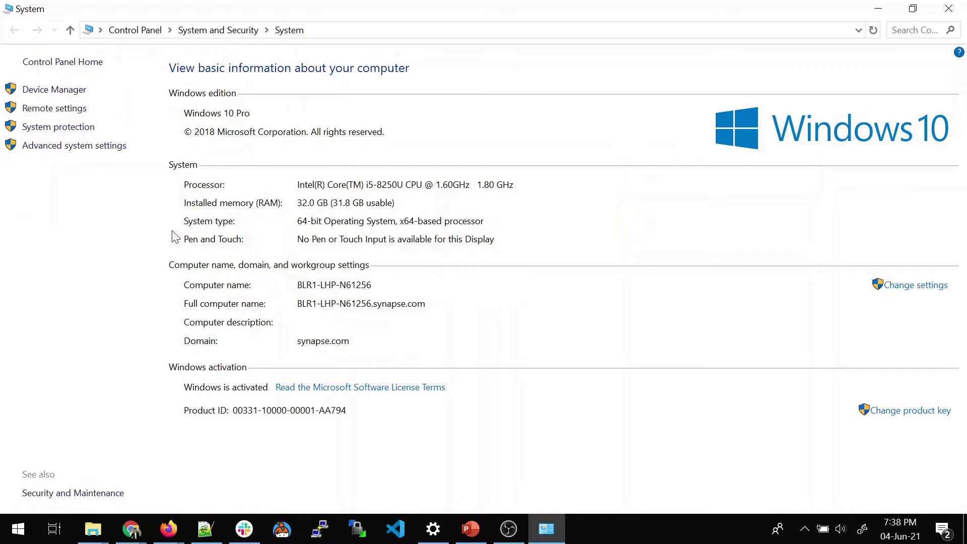
left_click(86, 150)
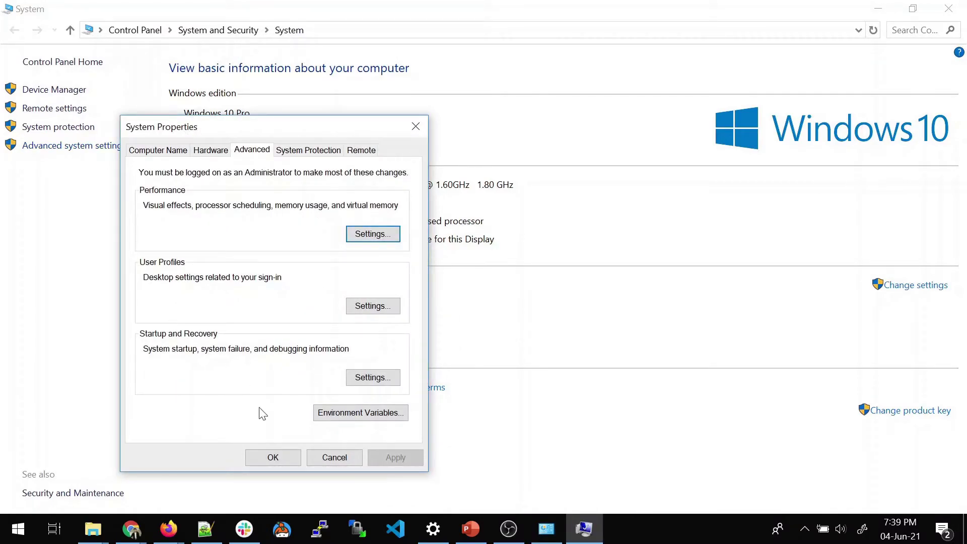
left_click(338, 418)
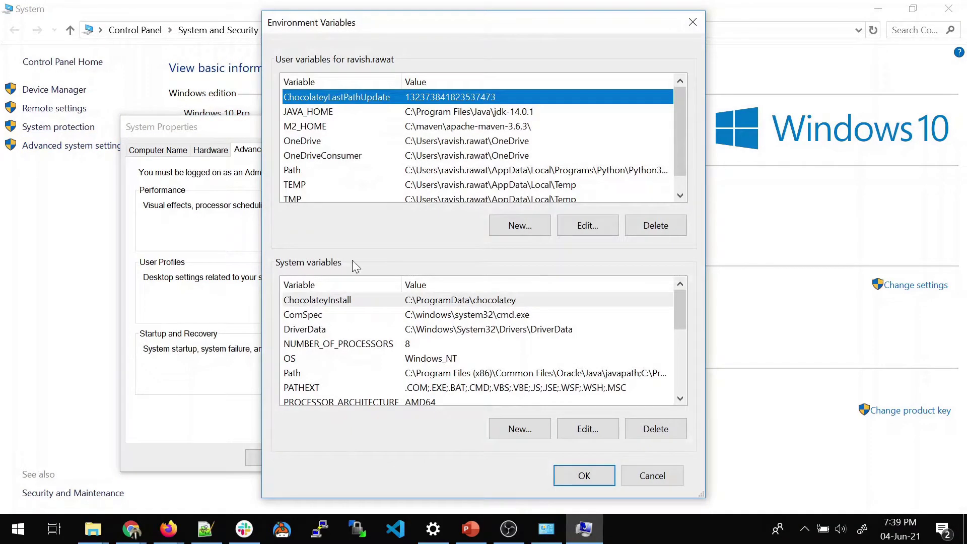
left_click(302, 173)
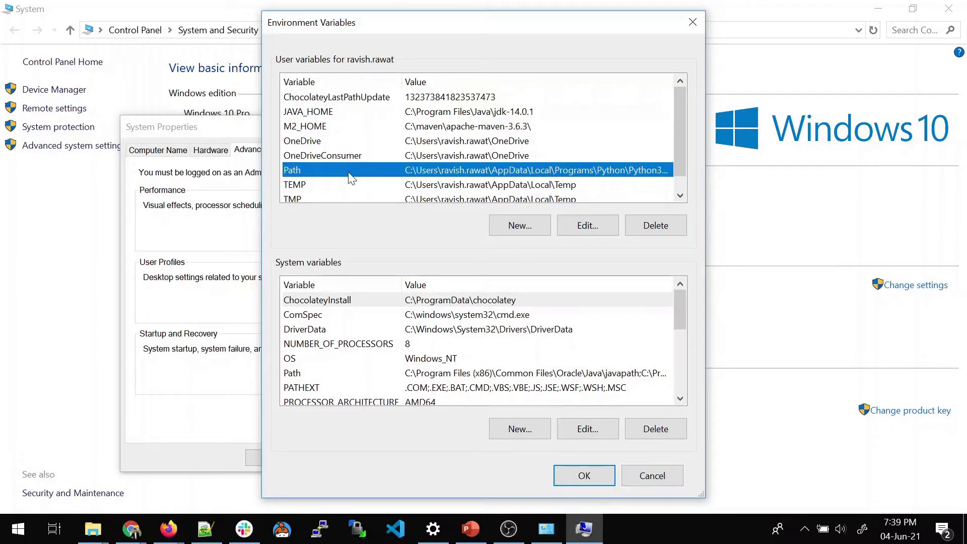
double_click(449, 171)
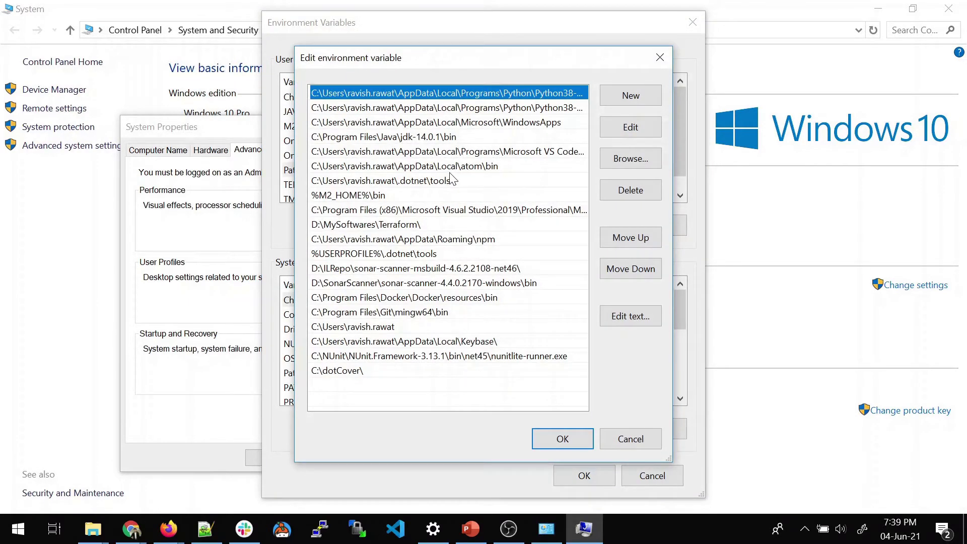
left_click(475, 138)
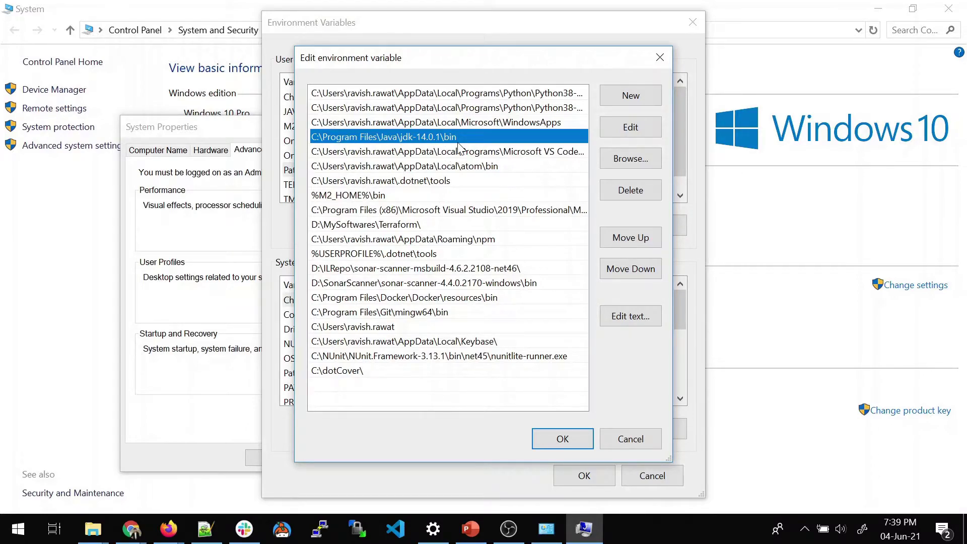
left_click(630, 438)
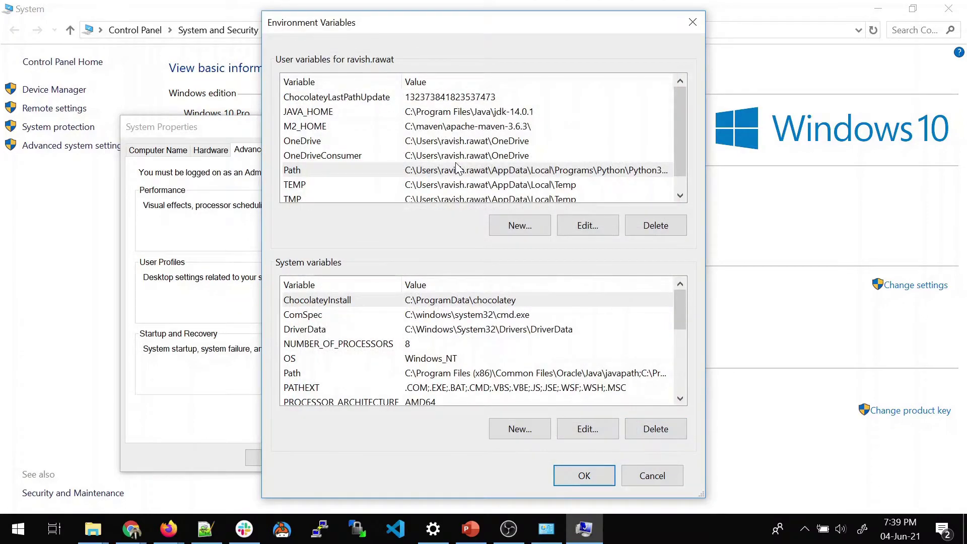
- View JAVA_HOME (C:\Program Files\Java\jdk-14.0.1), then close Environment Variables, System Properties and the System page
left_click(458, 113)
double_click(459, 113)
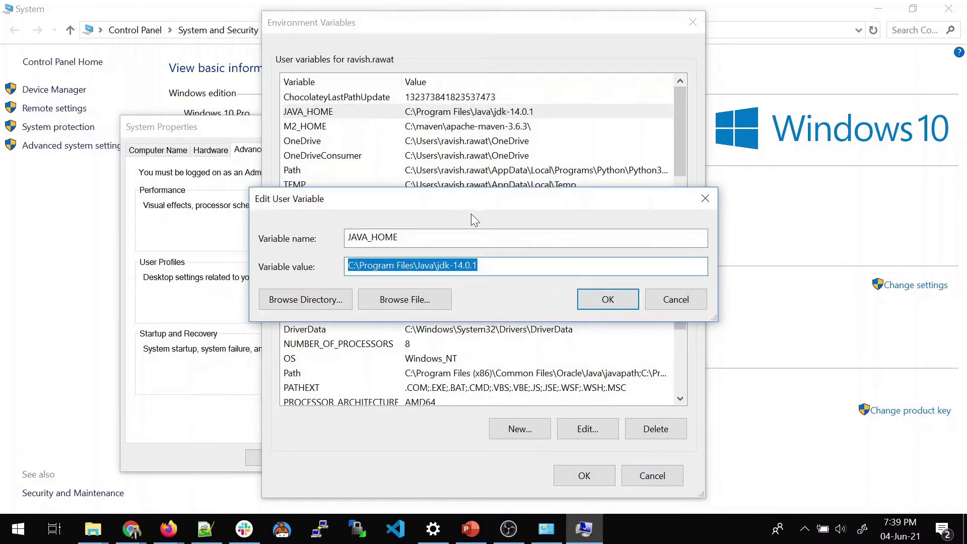
left_click_drag(422, 237, 348, 237)
left_click_drag(477, 265, 367, 265)
left_click(487, 264)
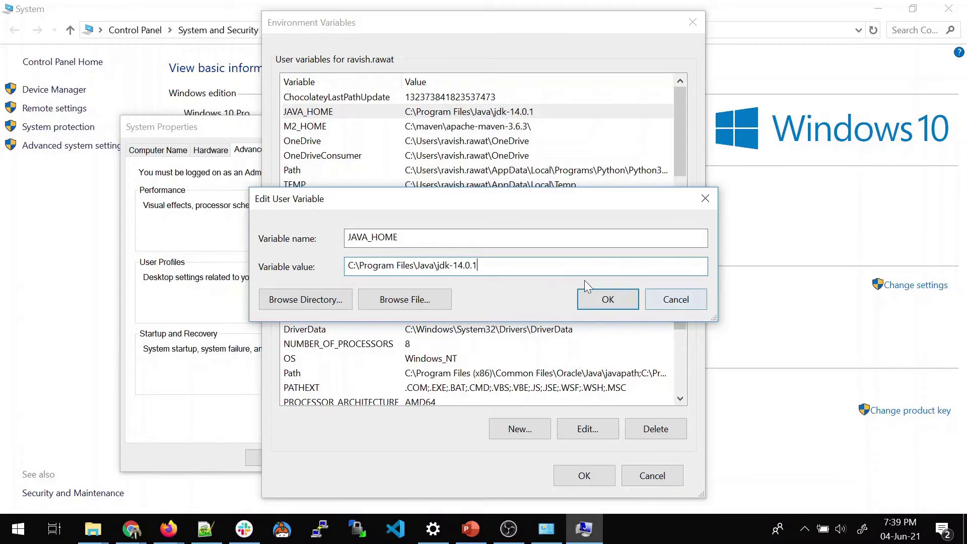
left_click(608, 301)
left_click(652, 476)
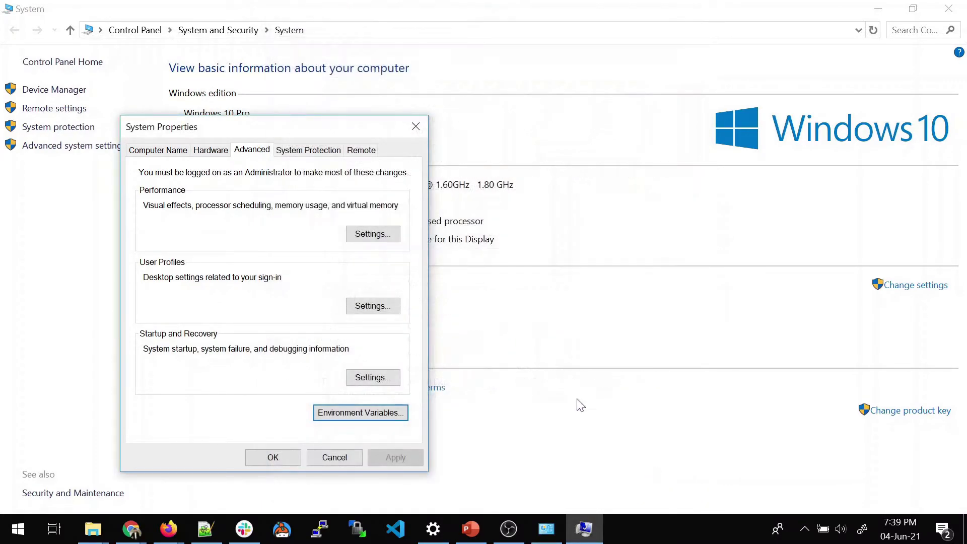
left_click(416, 126)
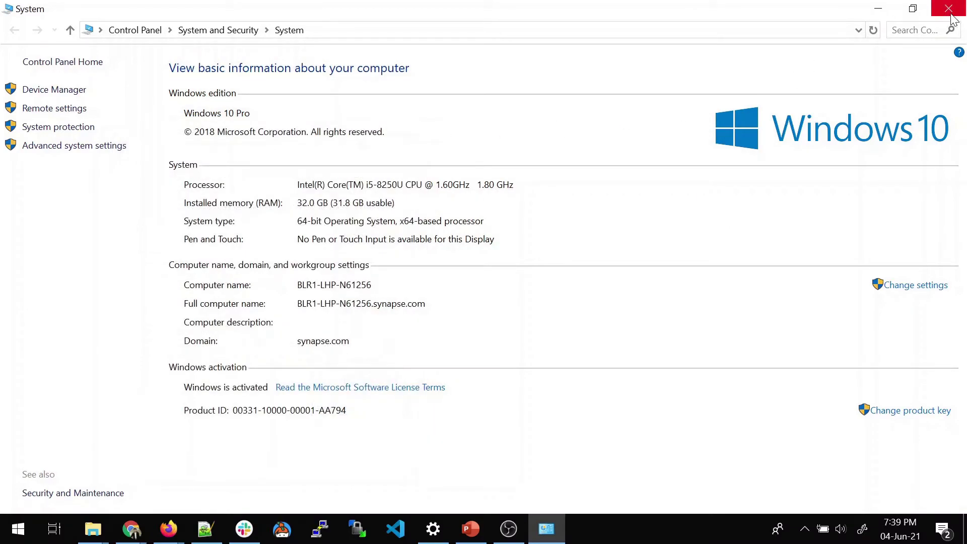
left_click(952, 18)
- Close This PC, search Google for 'jenkins', and open the jenkins.io homepage
left_click(952, 18)
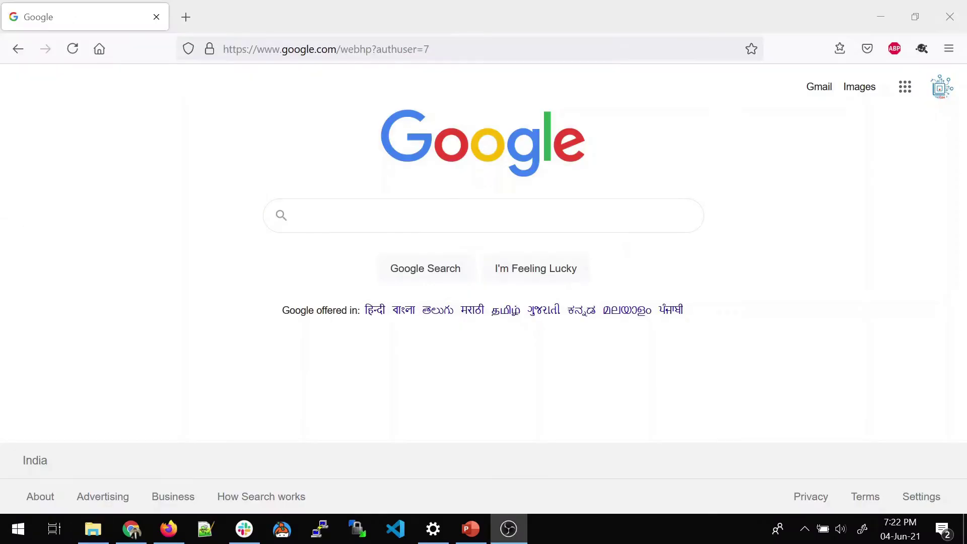
left_click(453, 216)
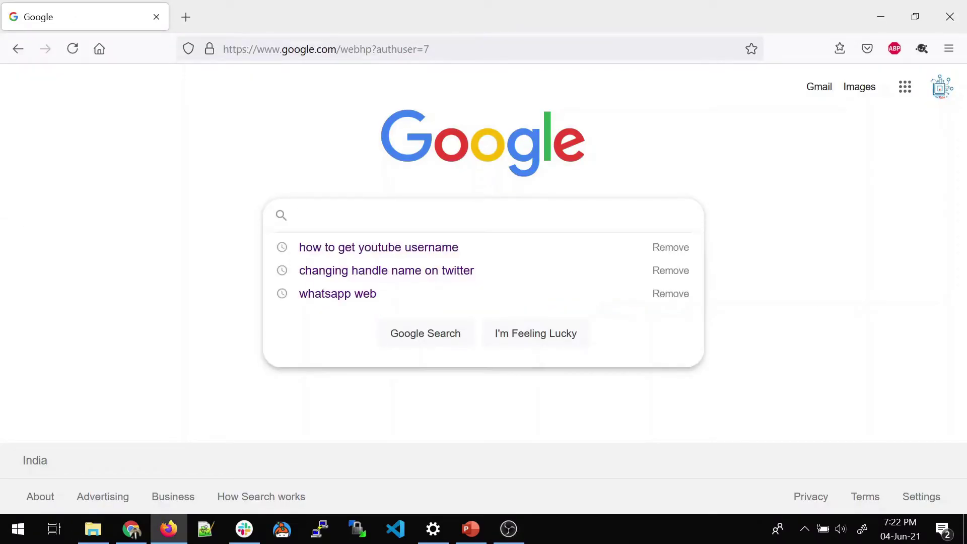
type("jenkins")
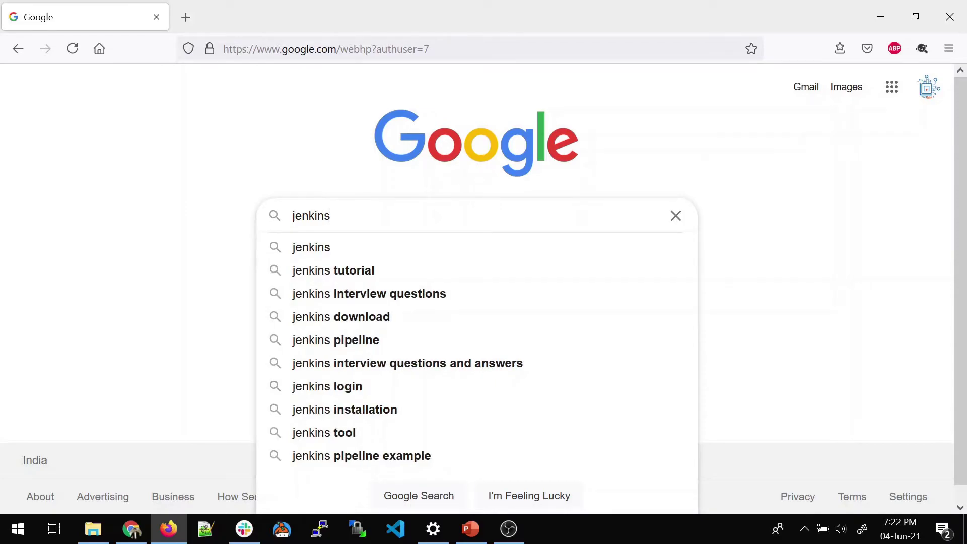
key("Return")
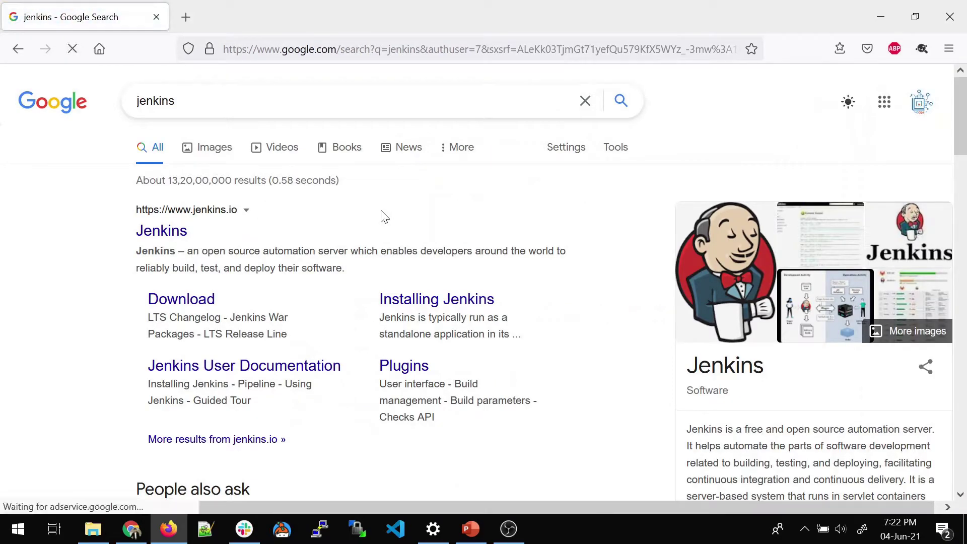
left_click(171, 234)
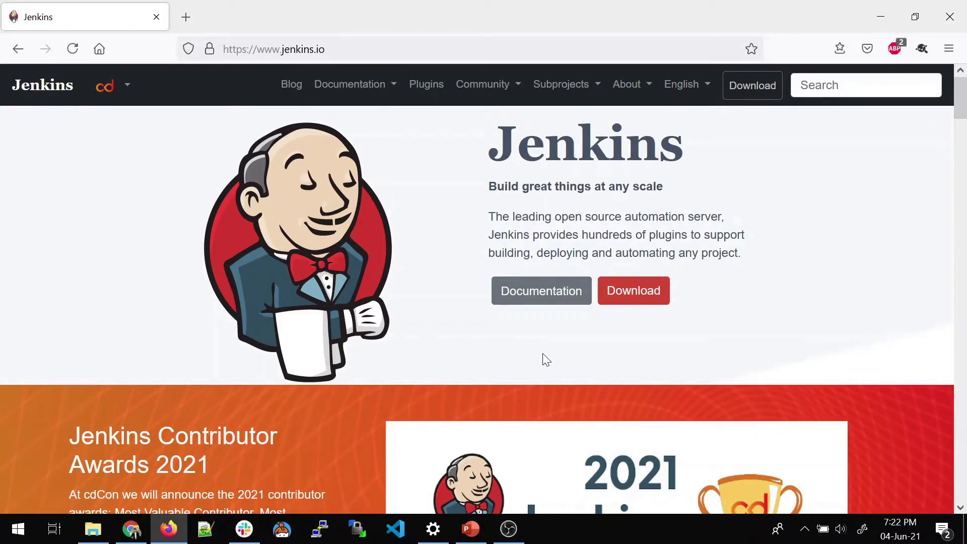
scroll(546, 359, "down", 8)
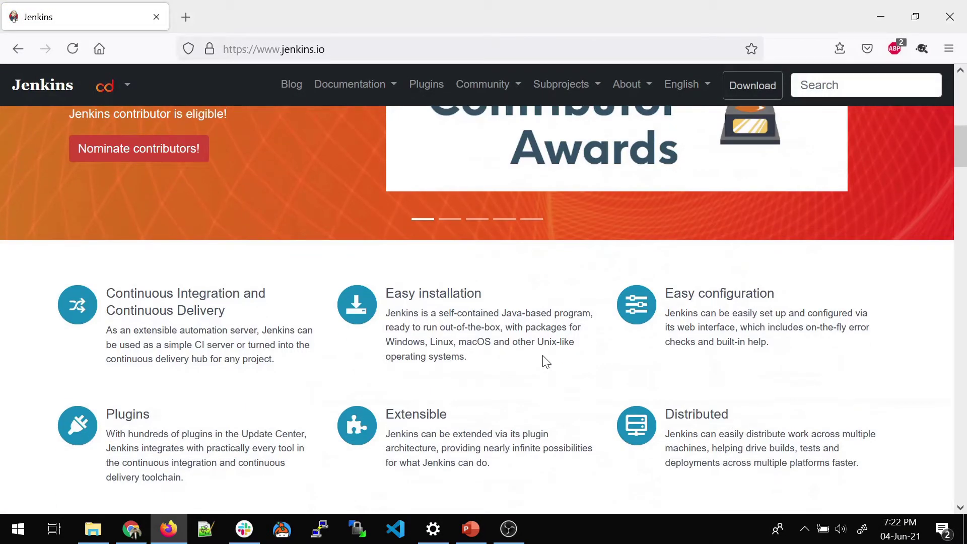
scroll(546, 361, "up", 8)
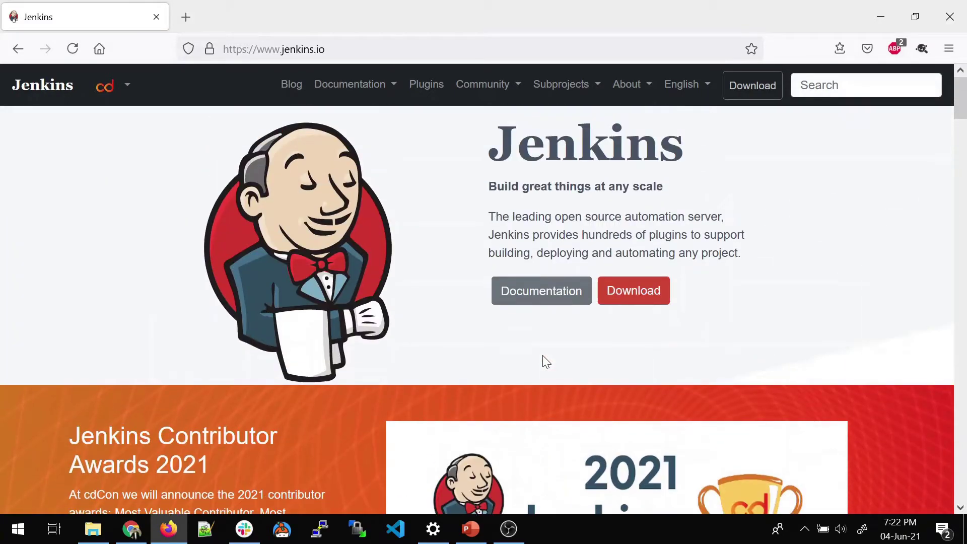
- Go to the Jenkins download page and locate the 2.289.1 LTS installers
left_click(626, 300)
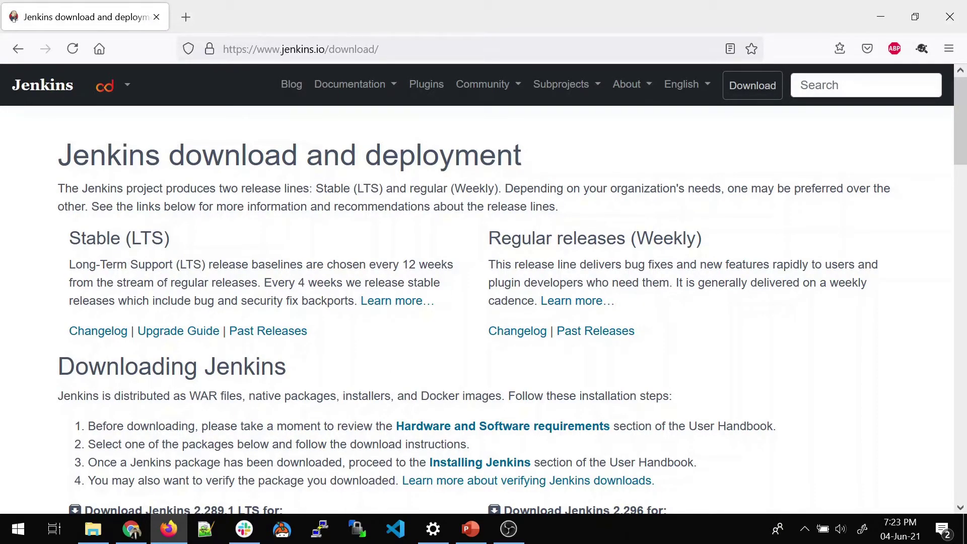
scroll(201, 287, "down", 3)
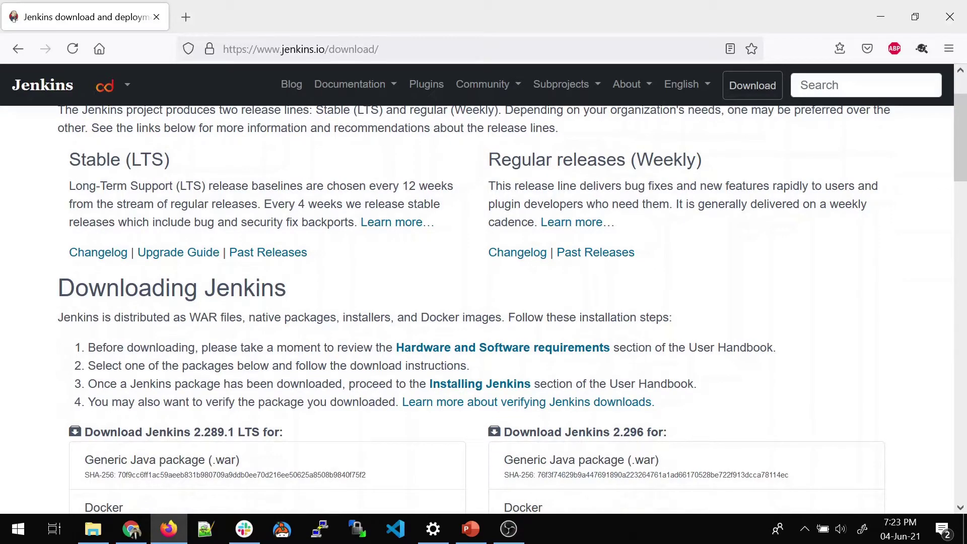
scroll(472, 309, "down", 3)
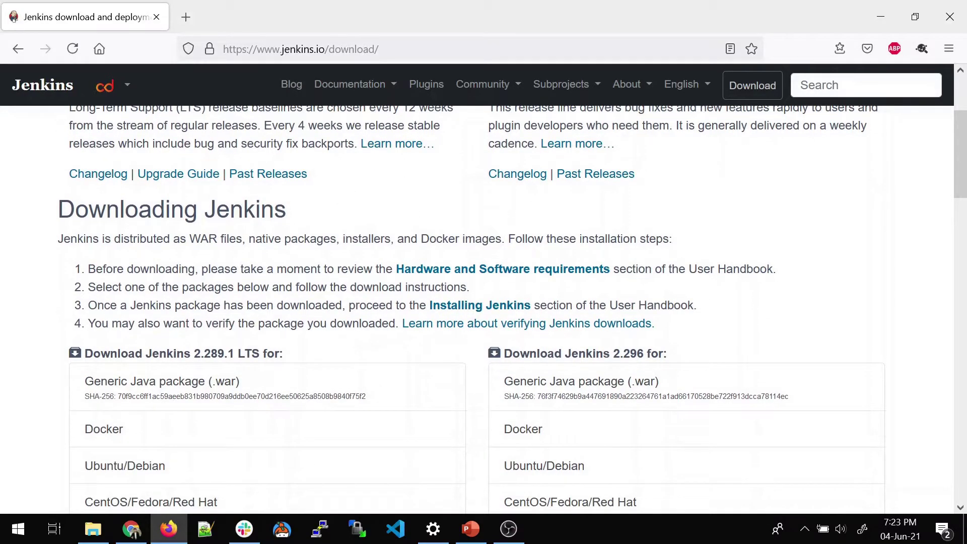
scroll(200, 291, "down", 6)
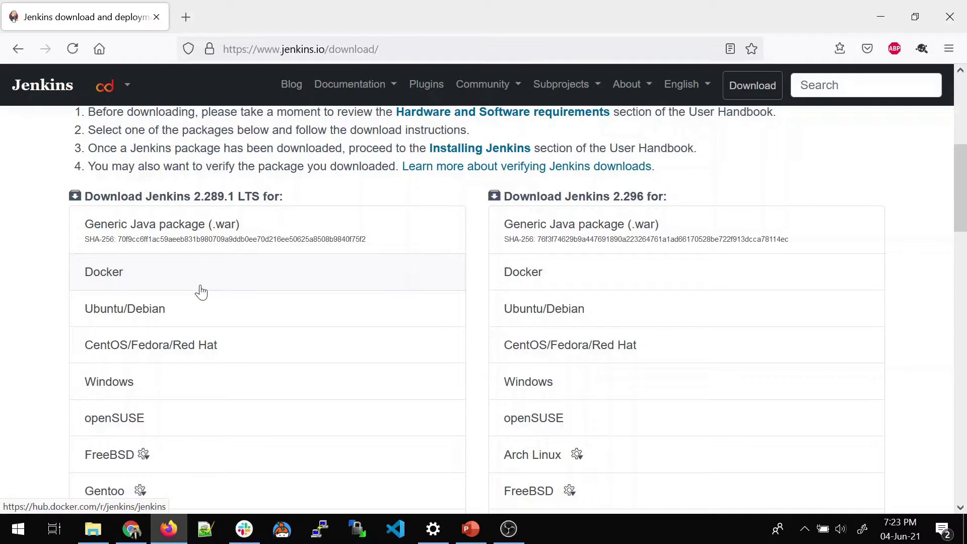
scroll(201, 291, "down", 3)
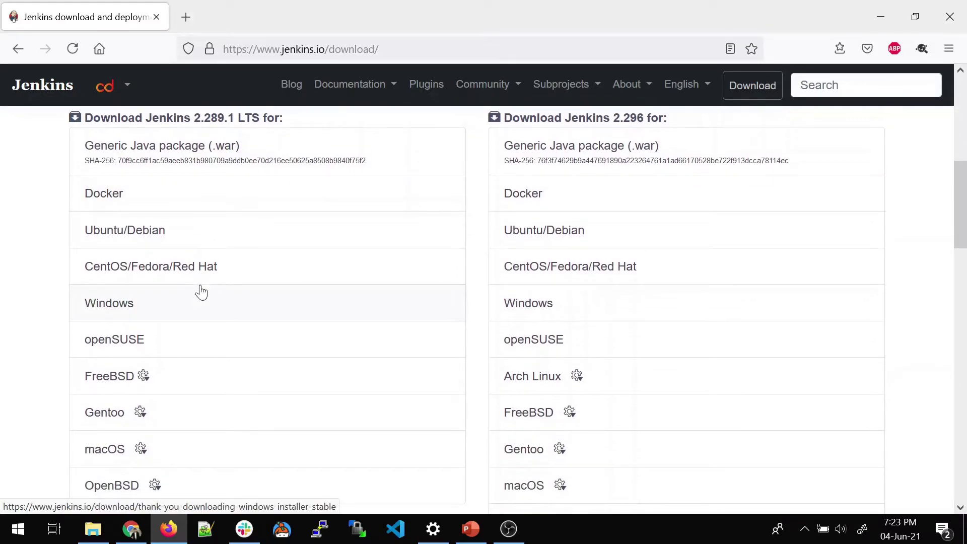
scroll(201, 291, "down", 6)
scroll(201, 291, "down", 9)
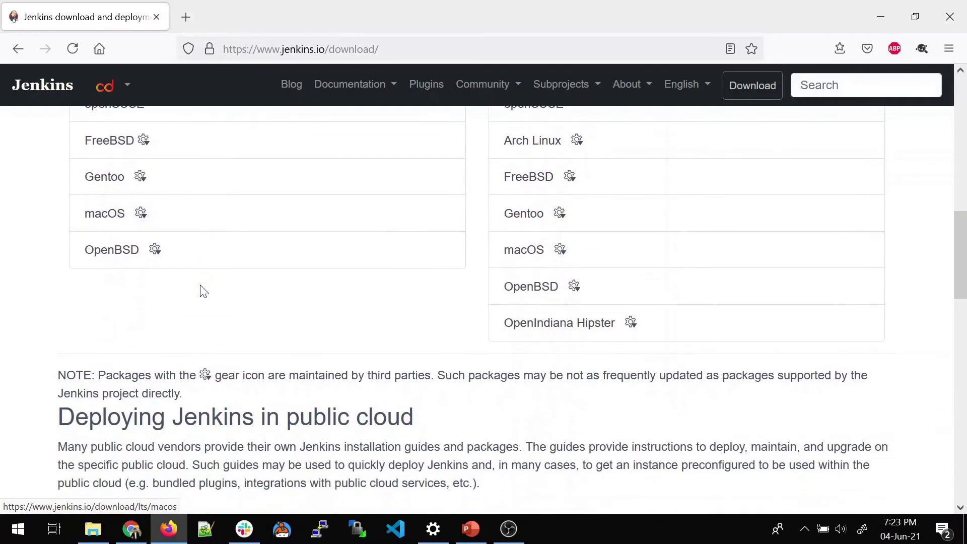
scroll(201, 291, "down", 9)
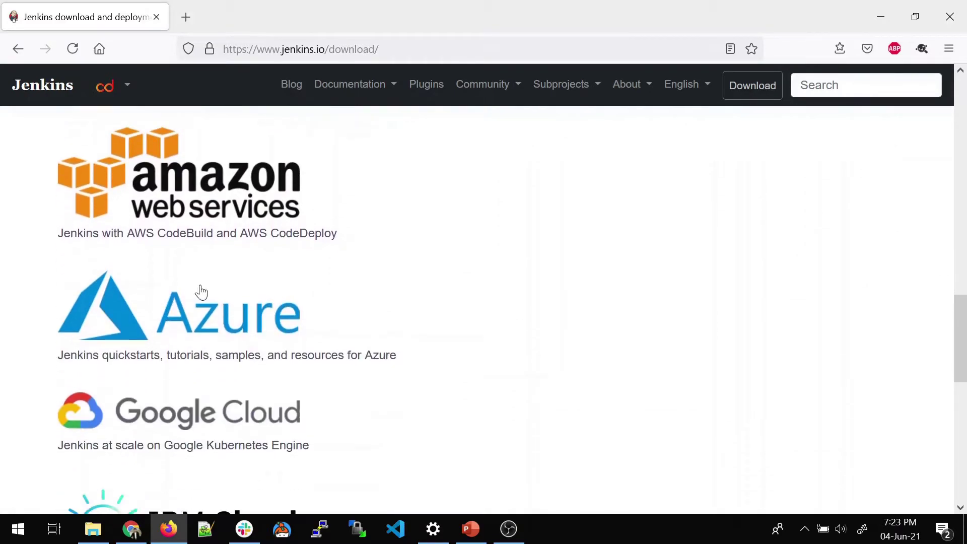
scroll(201, 291, "down", 6)
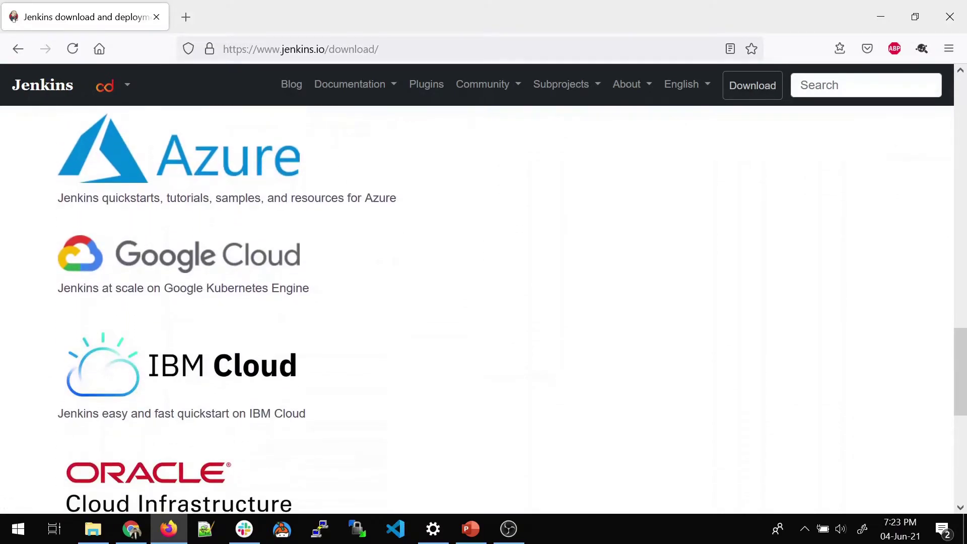
scroll(201, 287, "down", 9)
scroll(200, 285, "down", 6)
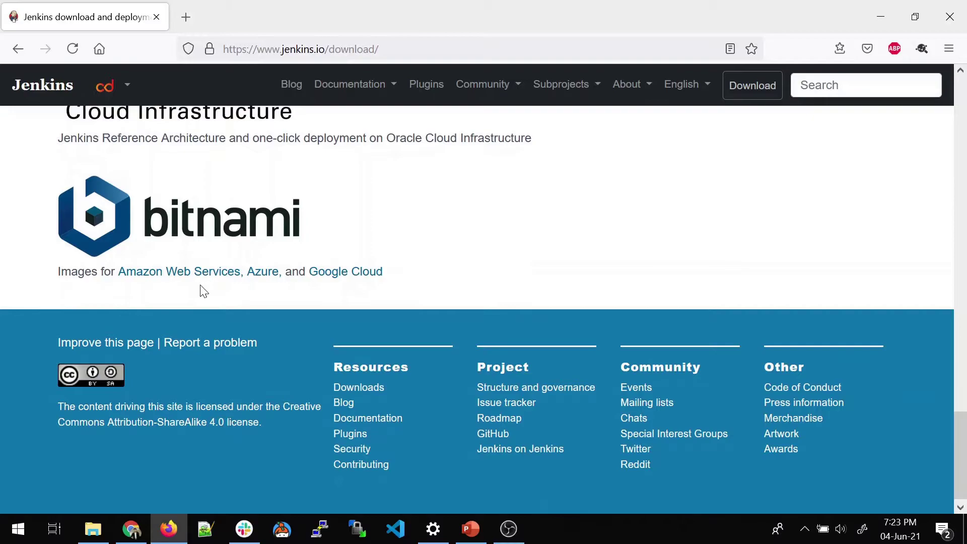
scroll(201, 291, "up", 13)
scroll(201, 291, "up", 20)
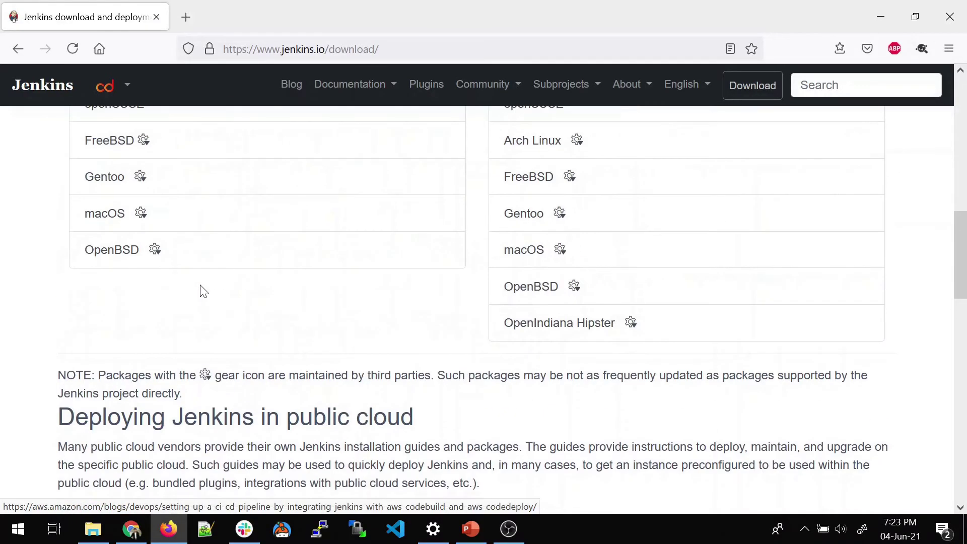
scroll(201, 292, "up", 3)
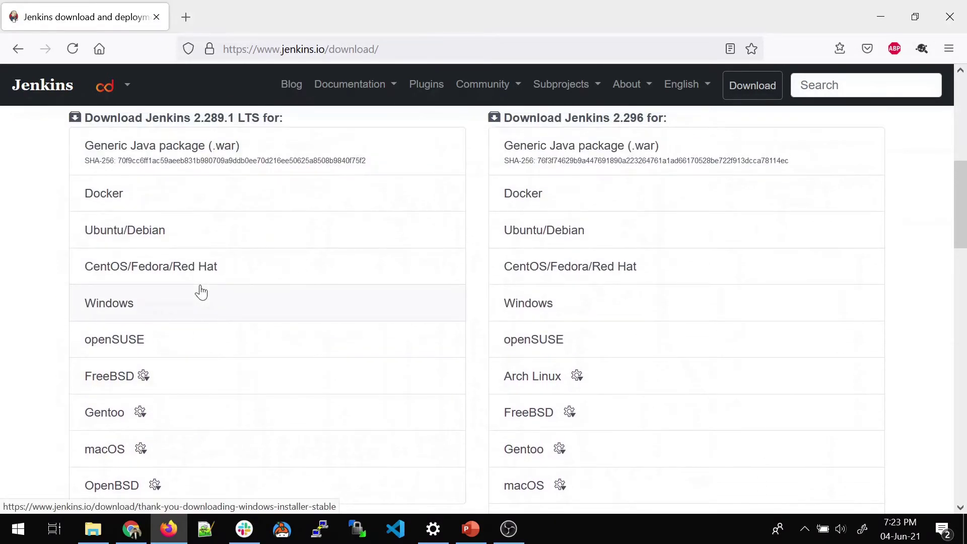
scroll(201, 292, "up", 3)
scroll(216, 330, "down", 3)
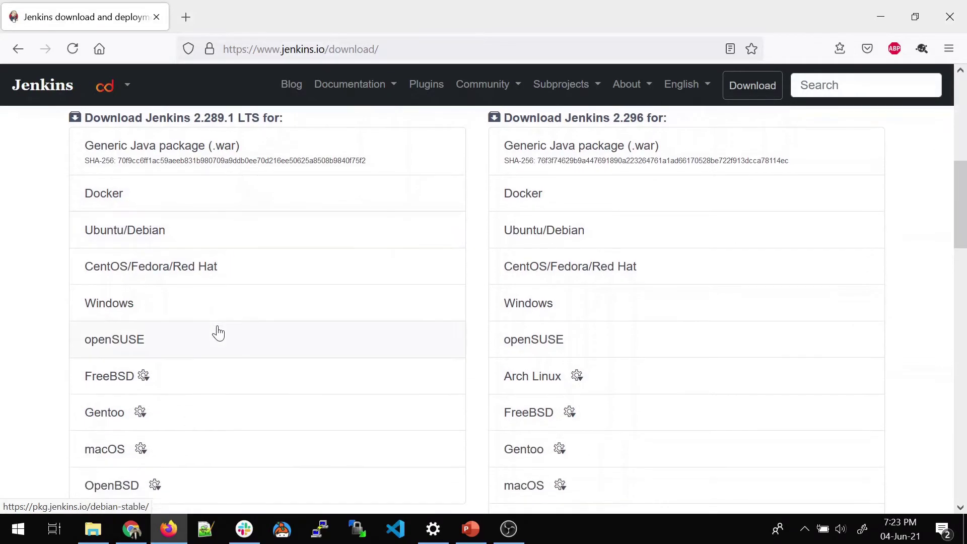
- Download the Windows LTS 2.289.1 installer and save jenkins.msi
left_click(123, 312)
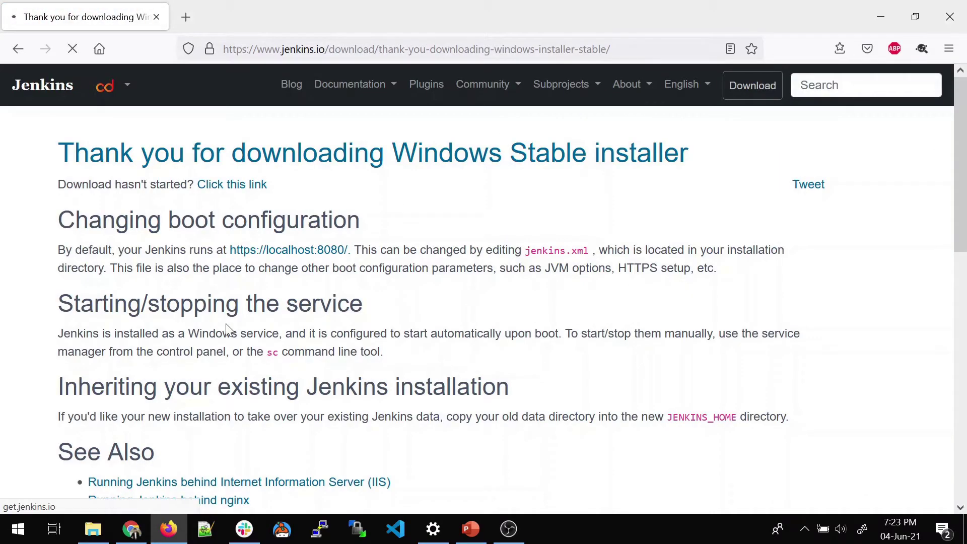
scroll(309, 340, "down", 5)
scroll(311, 343, "down", 3)
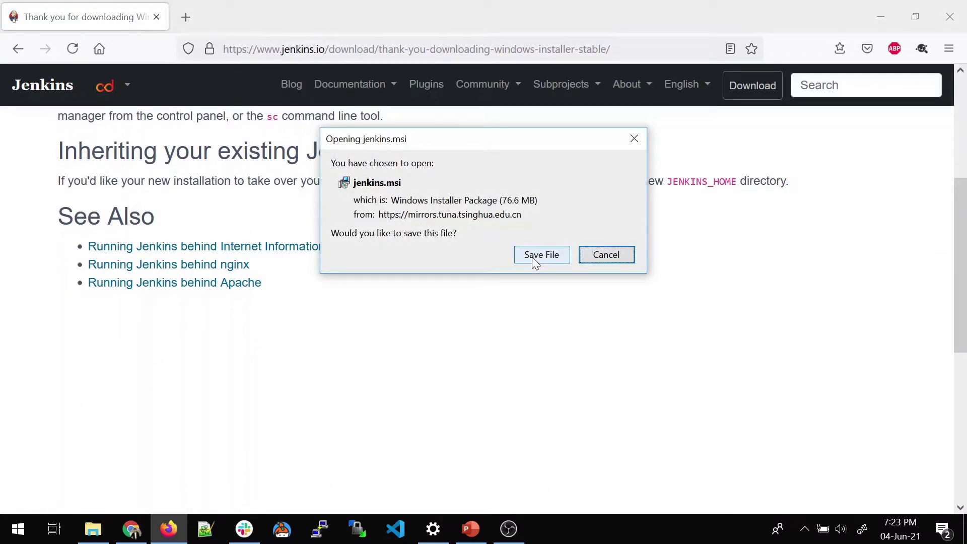
left_click(534, 261)
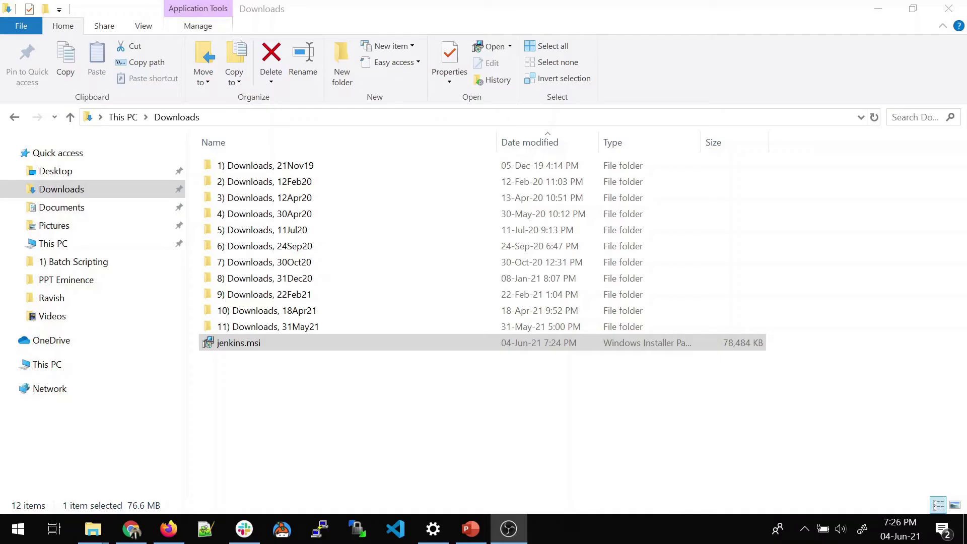
- Launch jenkins.msi, keep the default install folder, and run the service as LocalSystem
double_click(316, 344)
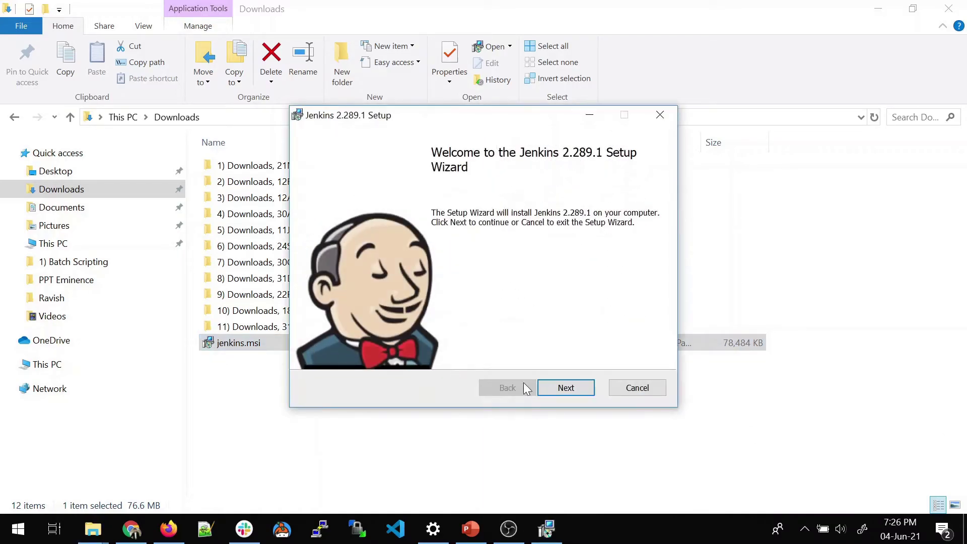
left_click(574, 387)
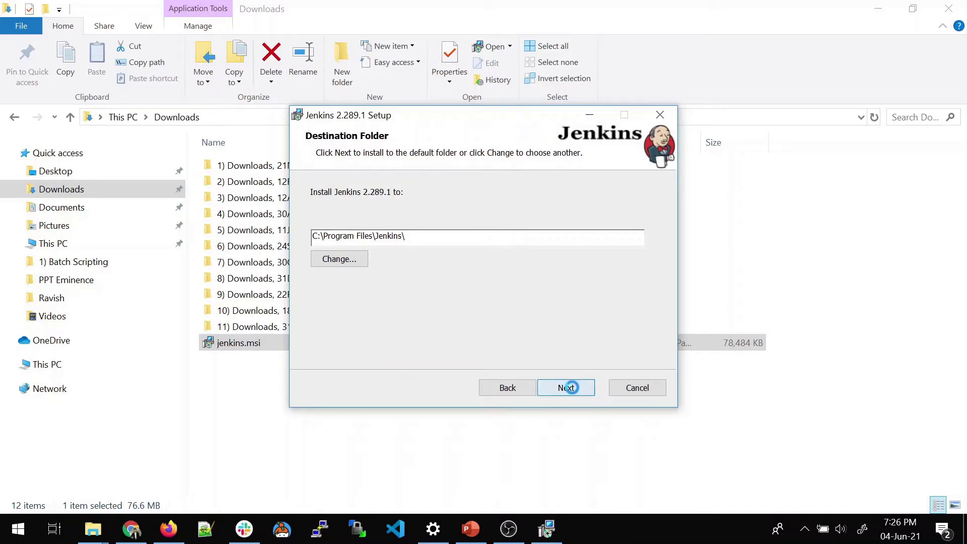
left_click(573, 388)
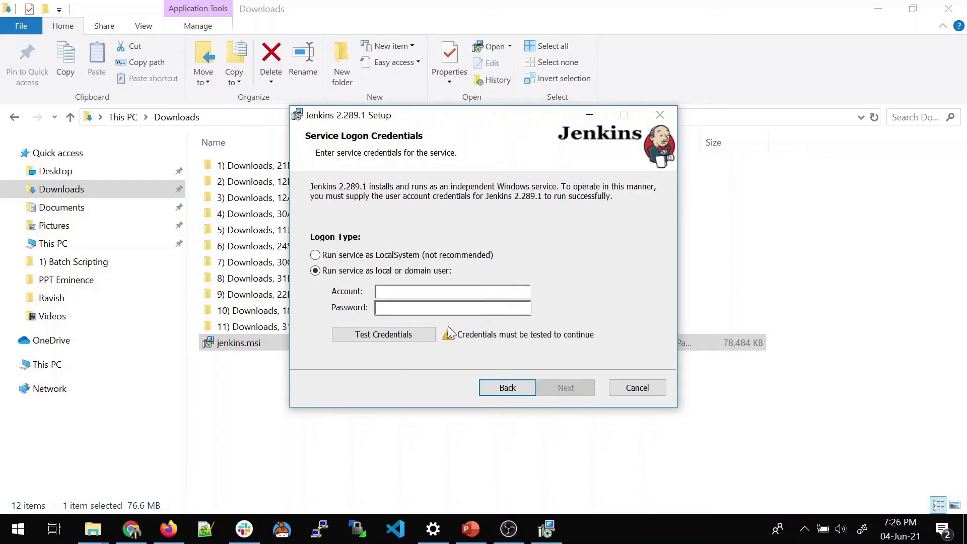
left_click(315, 255)
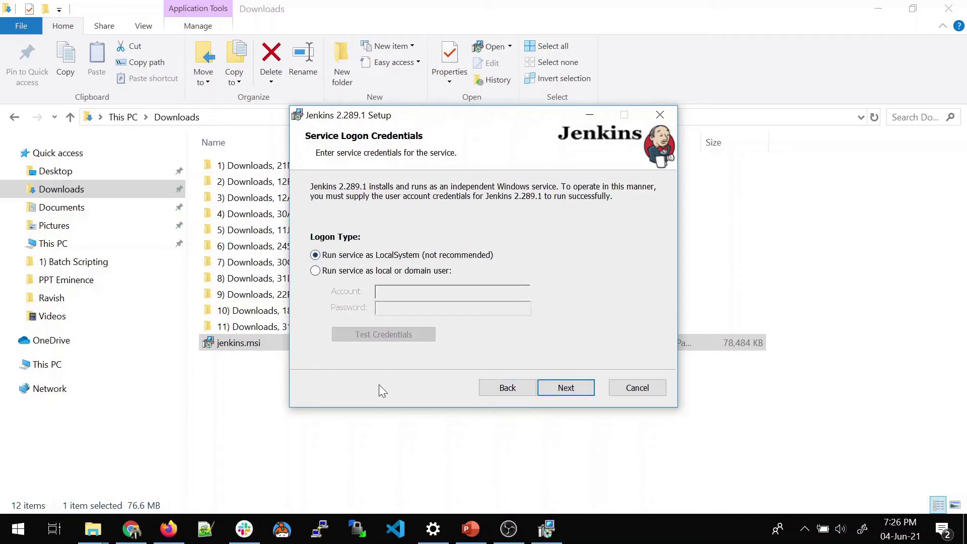
left_click(560, 388)
- Change the service port from 8080 to 8090, test it, and continue
left_click(332, 251)
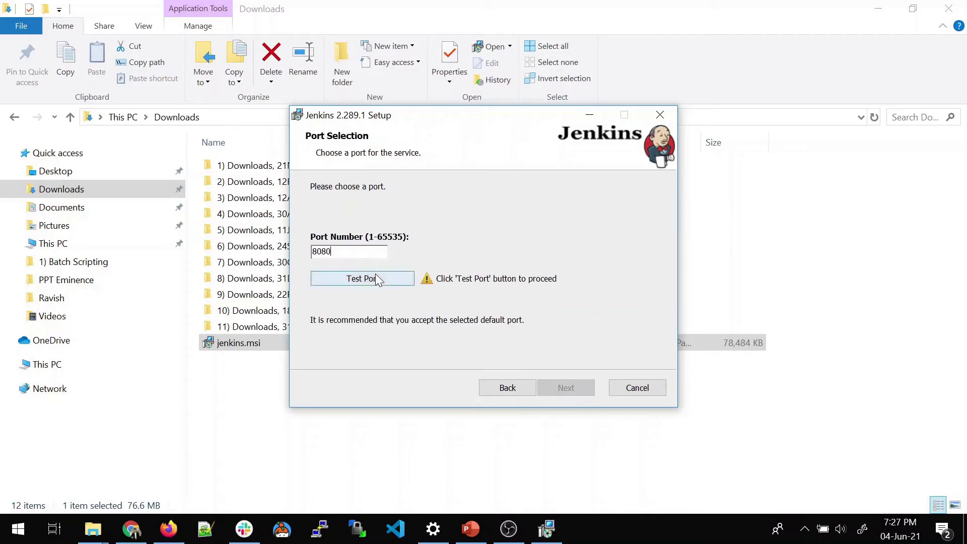
key("BackSpace")
key("BackSpace")
type("90")
left_click(366, 276)
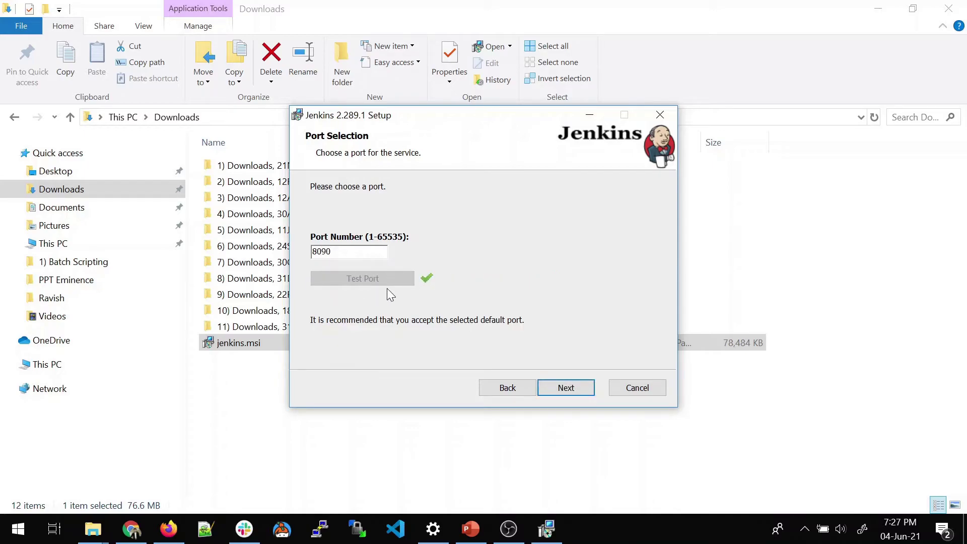
left_click(568, 388)
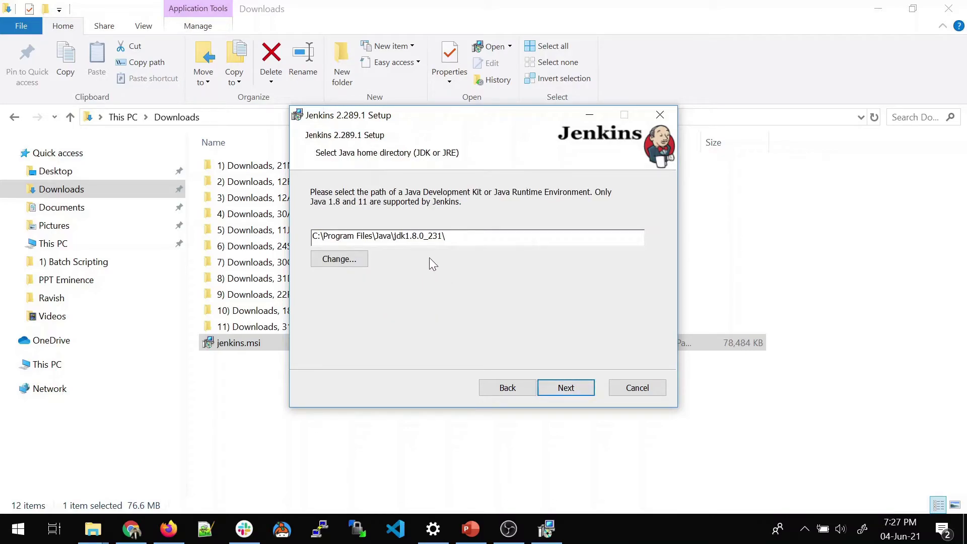
- Accept the jdk1.8.0_231 Java path and default features, install Jenkins 2.289.1, and finish setup
left_click_drag(445, 236, 386, 235)
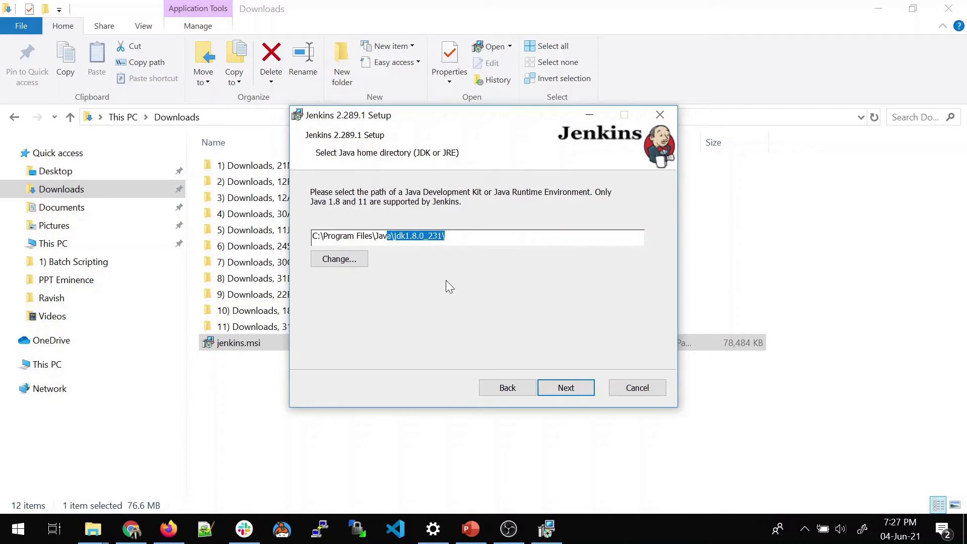
left_click(386, 235)
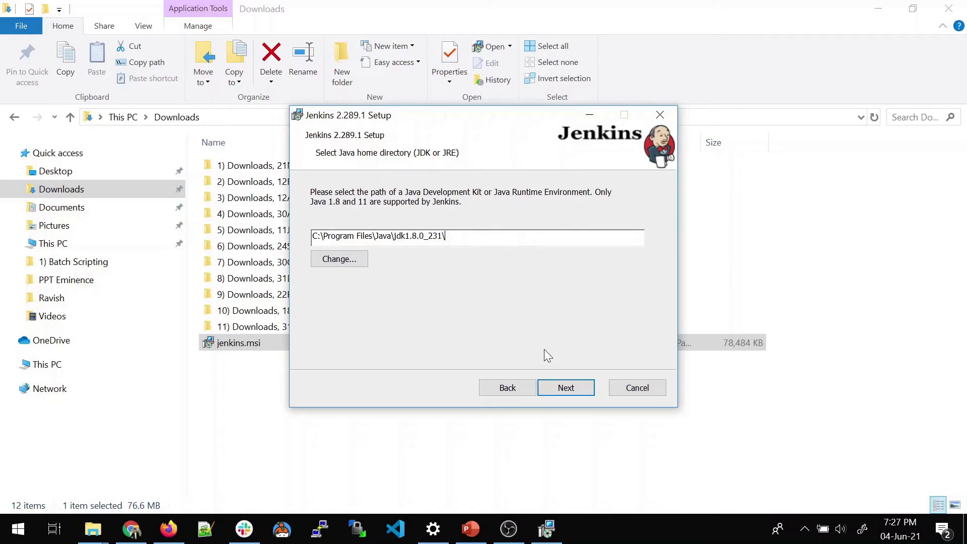
left_click(566, 387)
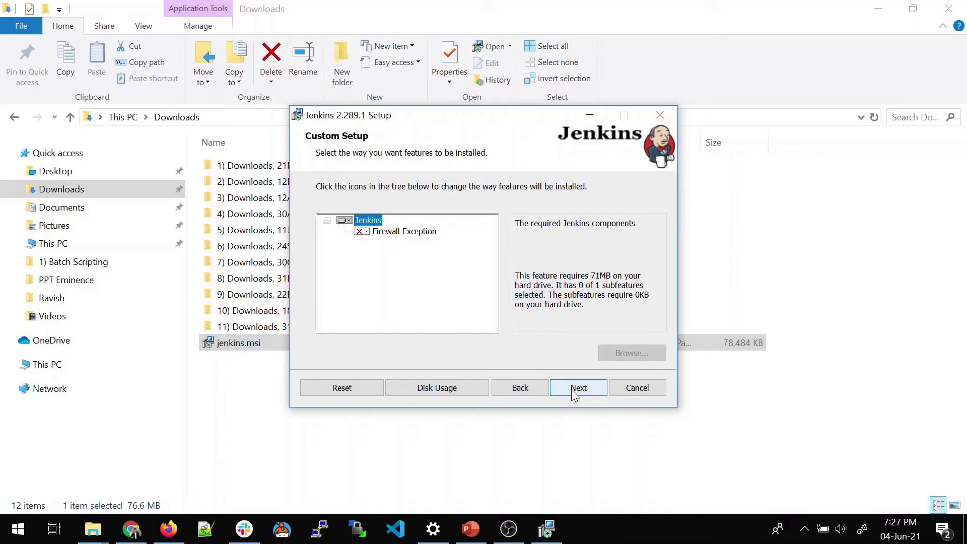
left_click(574, 388)
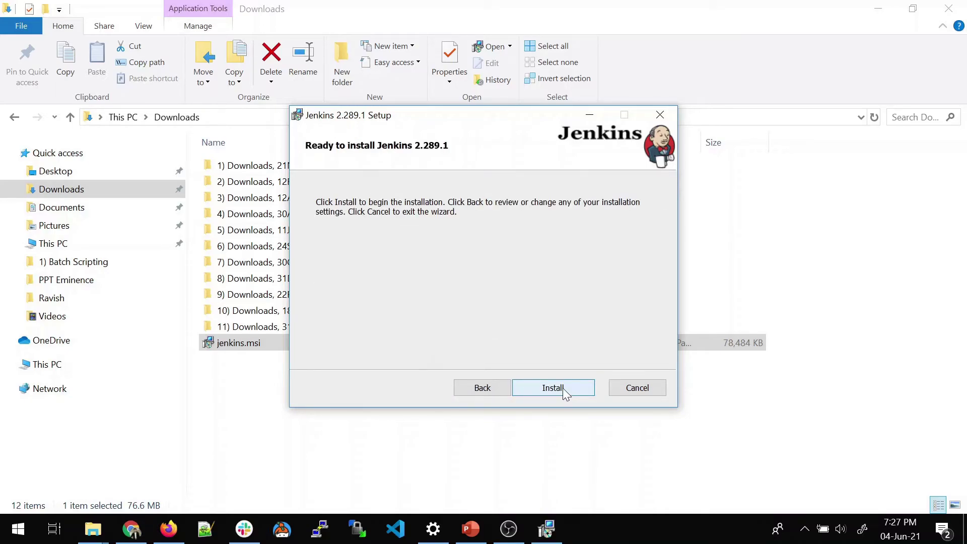
left_click(563, 388)
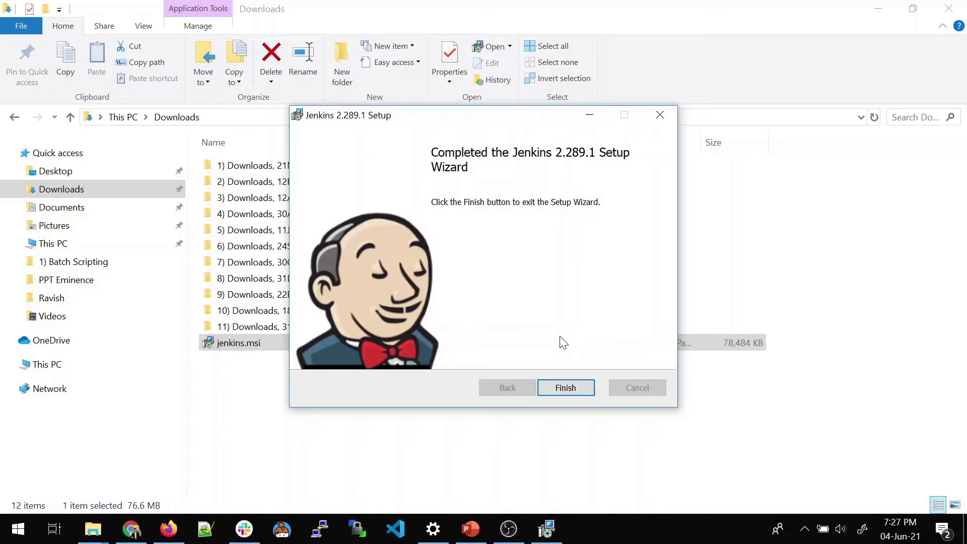
left_click(565, 389)
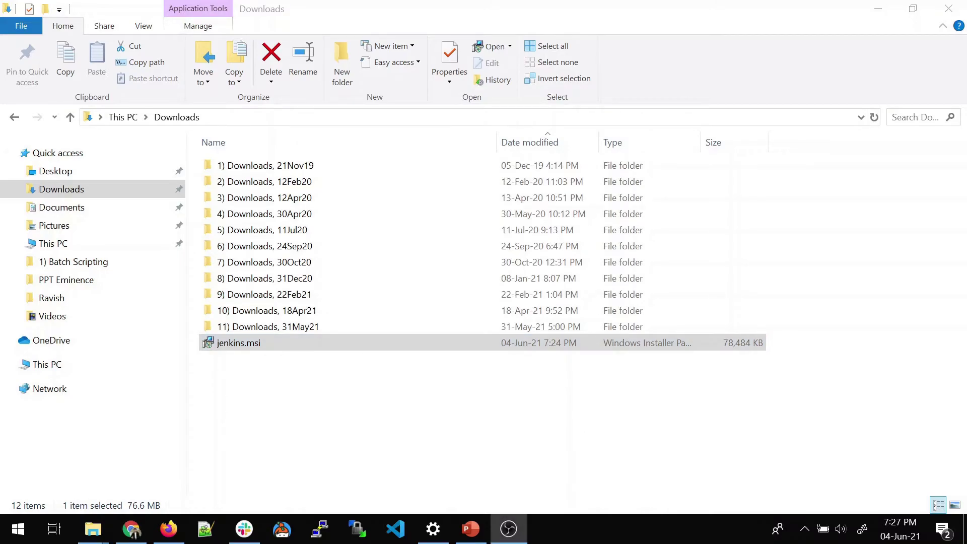
- Bring Chrome forward maximized and select the secrets folder path on the Unlock Jenkins page
key("alt+Tab")
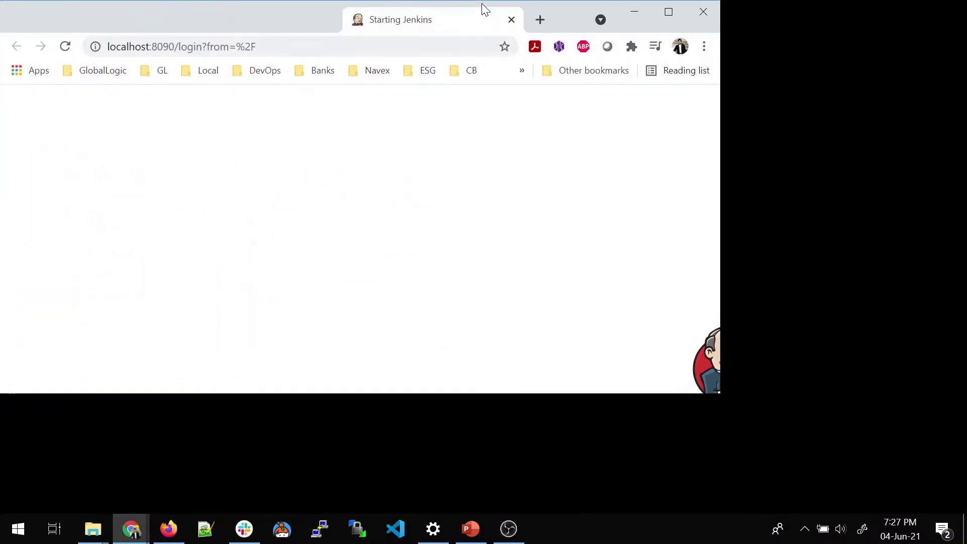
double_click(485, 9)
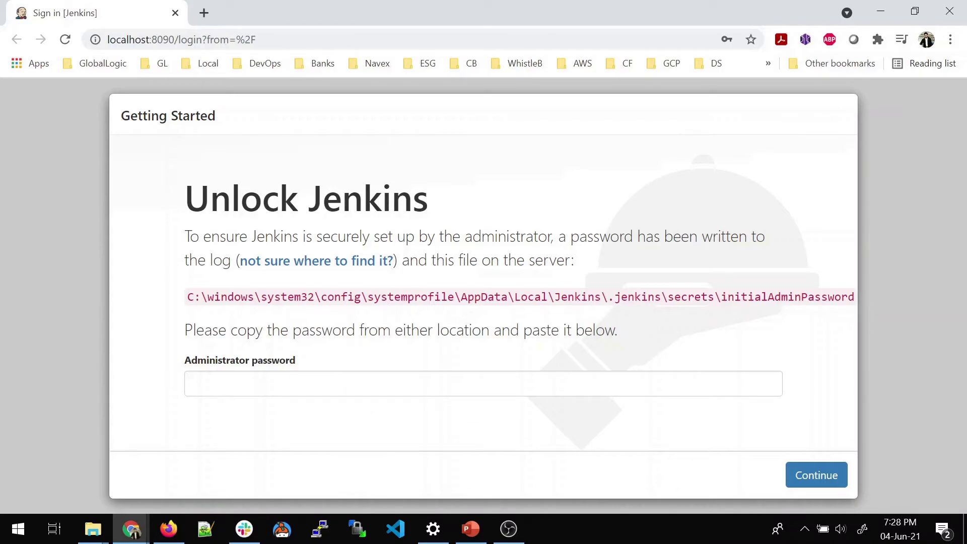
left_click_drag(187, 297, 714, 298)
key("ctrl+c")
- Copy the secrets folder path and open that folder through the Run dialog
right_click(700, 297)
left_click(725, 308)
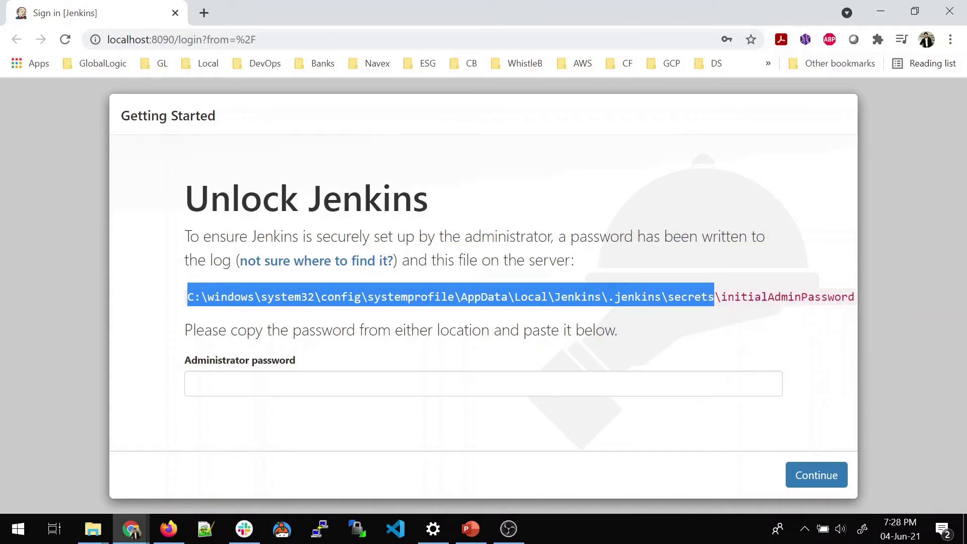
key("super")
type("run")
key("Return")
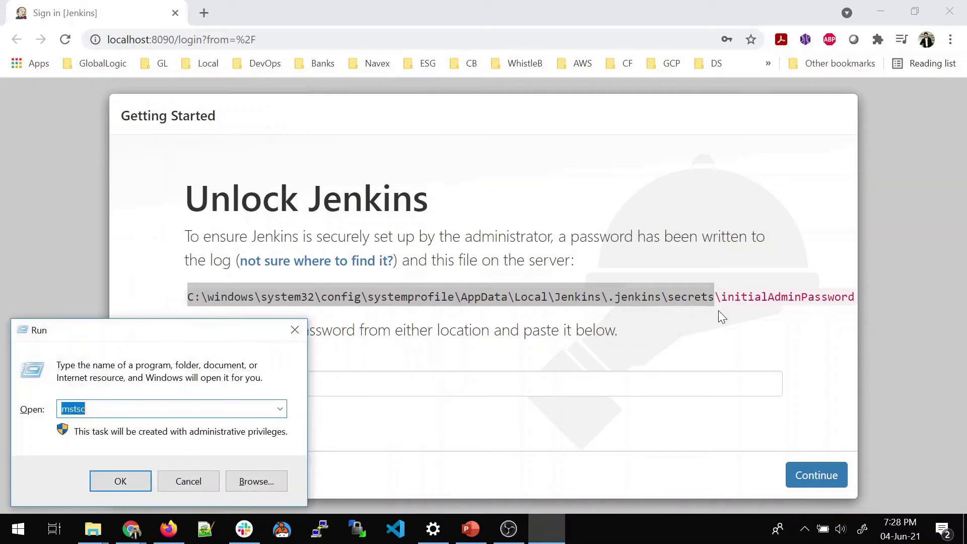
key("ctrl+v")
key("Return")
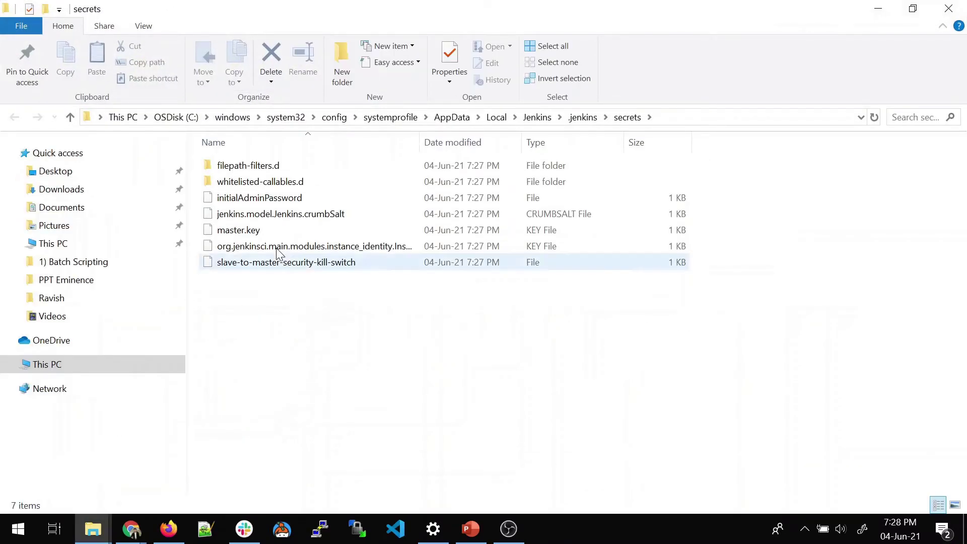
- Show the folder as large icons and open initialAdminPassword with Notepad++
left_click(270, 200)
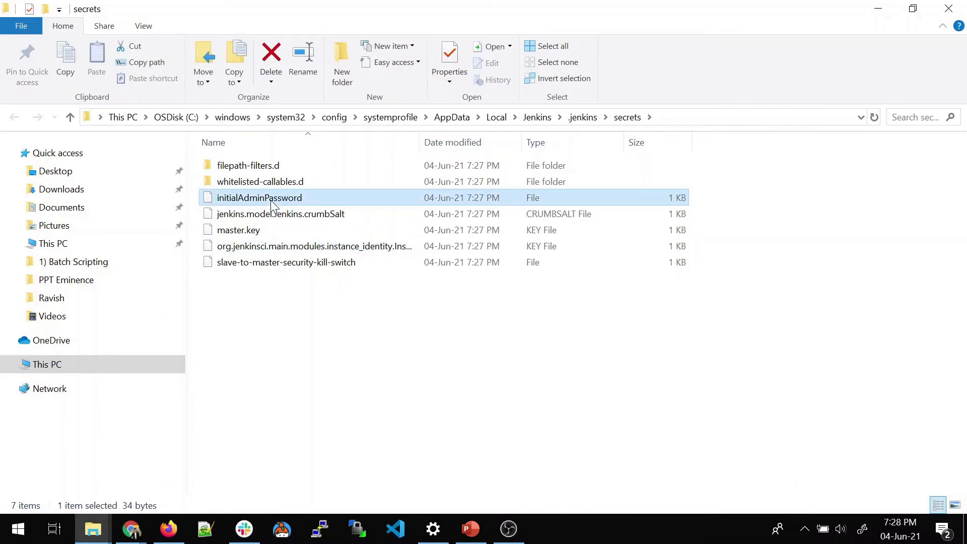
key("ctrl+shift+6")
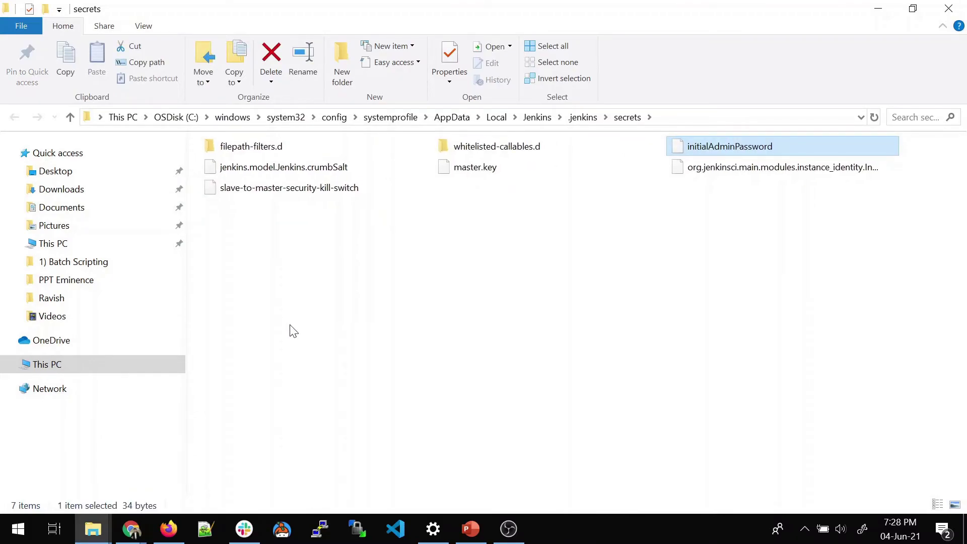
key("ctrl+shift+3")
key("ctrl+shift+2")
scroll(294, 330, "up", 1)
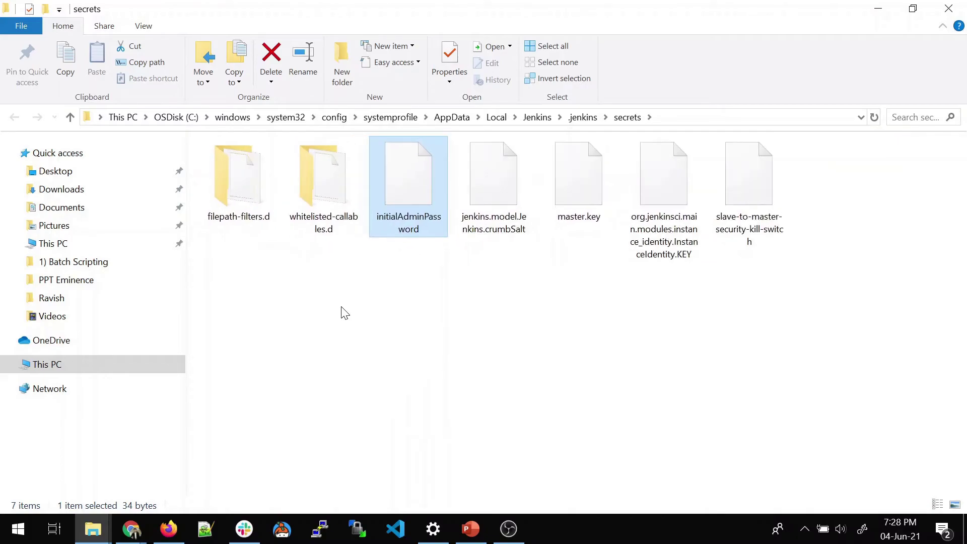
right_click(409, 206)
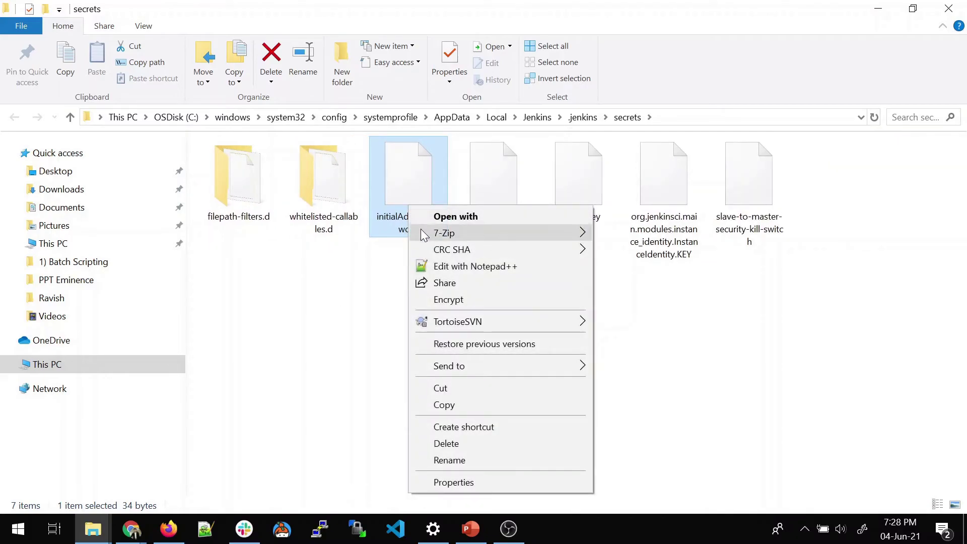
mouse_move(442, 235)
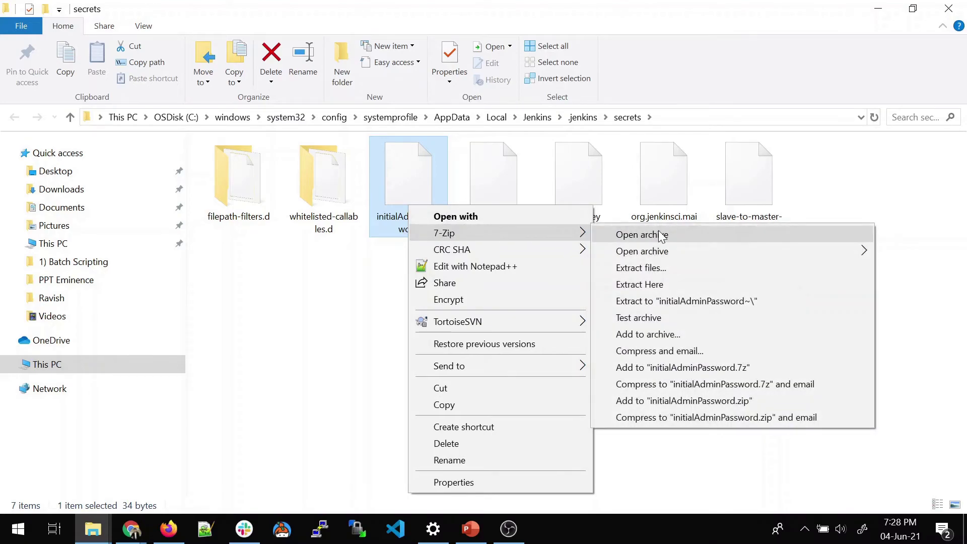
left_click(524, 267)
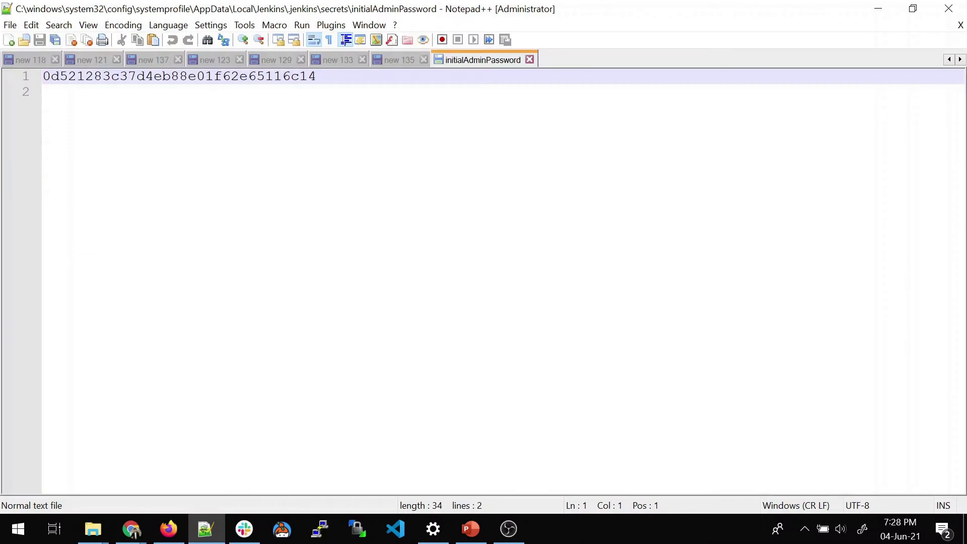
- Zoom the editor, copy the one-line admin password, and minimize Notepad++
key("ctrl+plus")
key("ctrl+plus")
key("ctrl+plus")
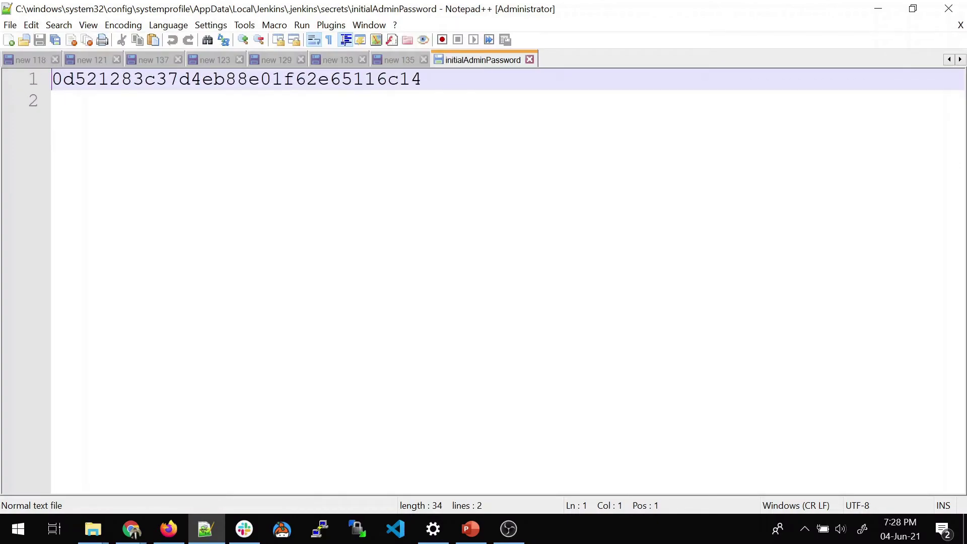
left_click_drag(439, 80, 54, 79)
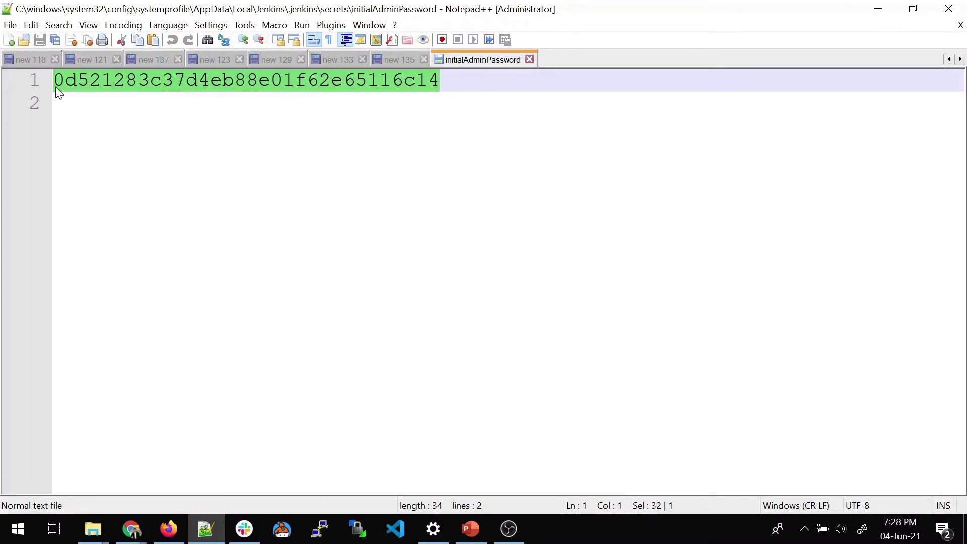
right_click(97, 84)
left_click(122, 112)
left_click(879, 9)
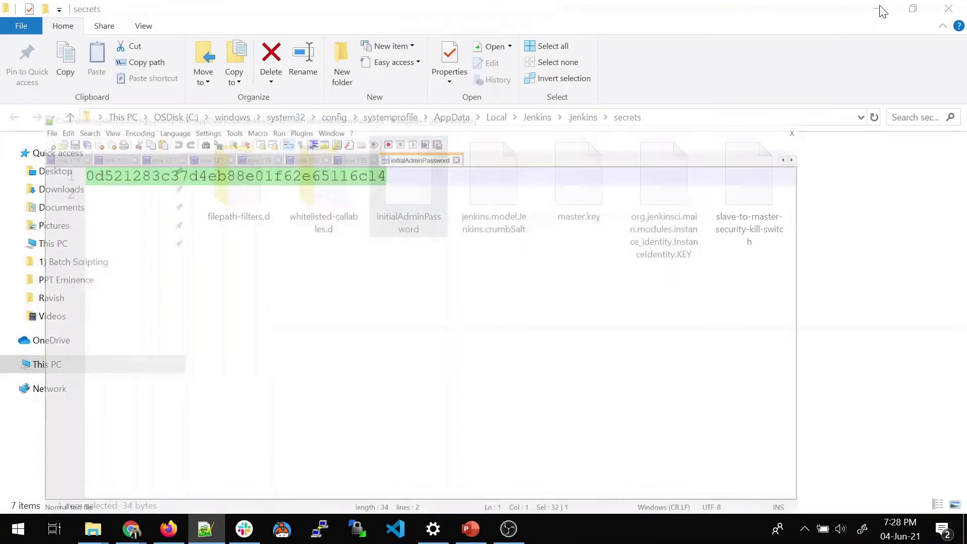
- Unlock Jenkins with the pasted administrator password and choose Install suggested plugins
left_click(879, 9)
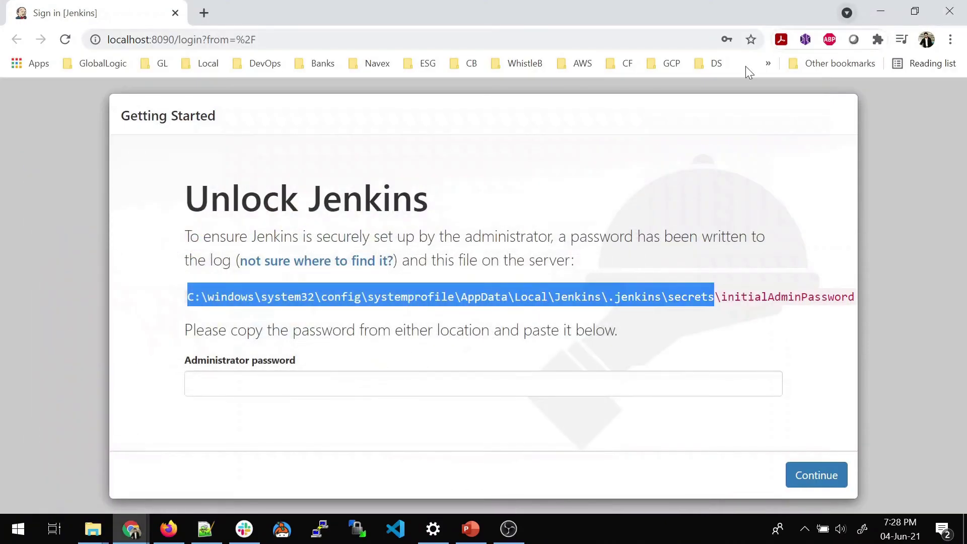
left_click(292, 376)
key("ctrl+v")
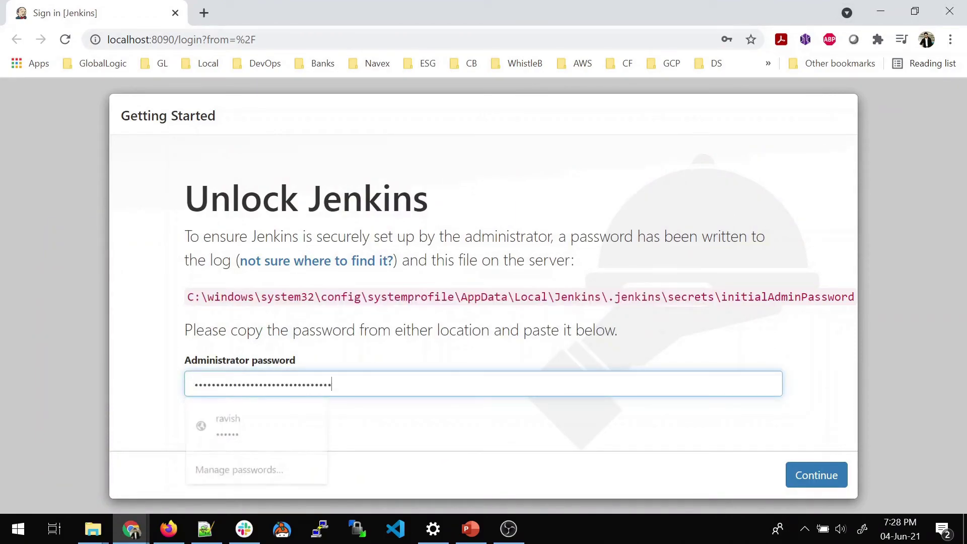
left_click(798, 479)
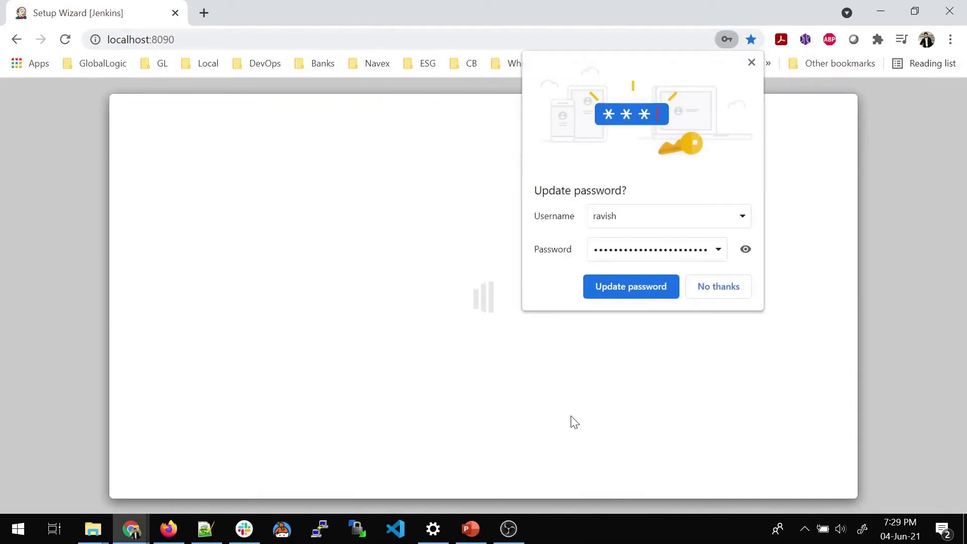
left_click(751, 63)
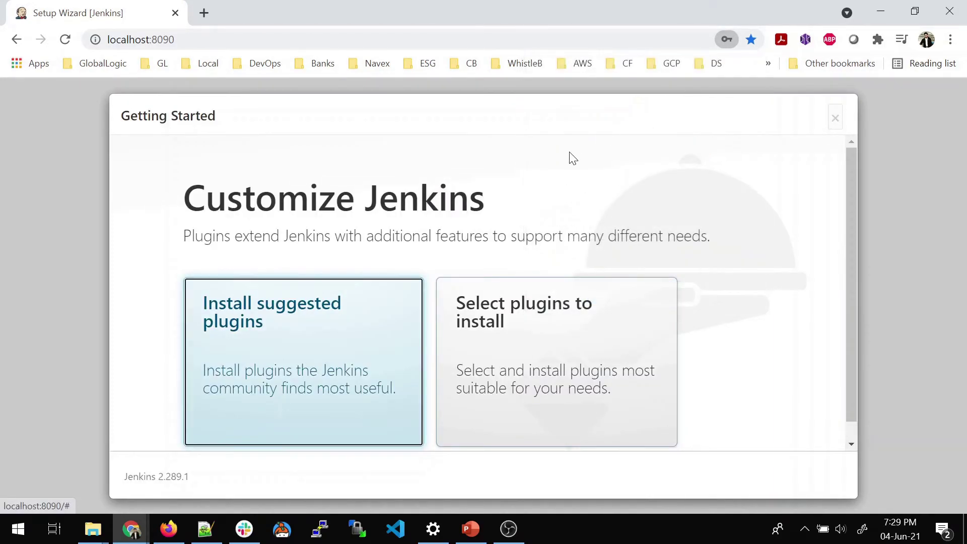
scroll(434, 332, "down", 1)
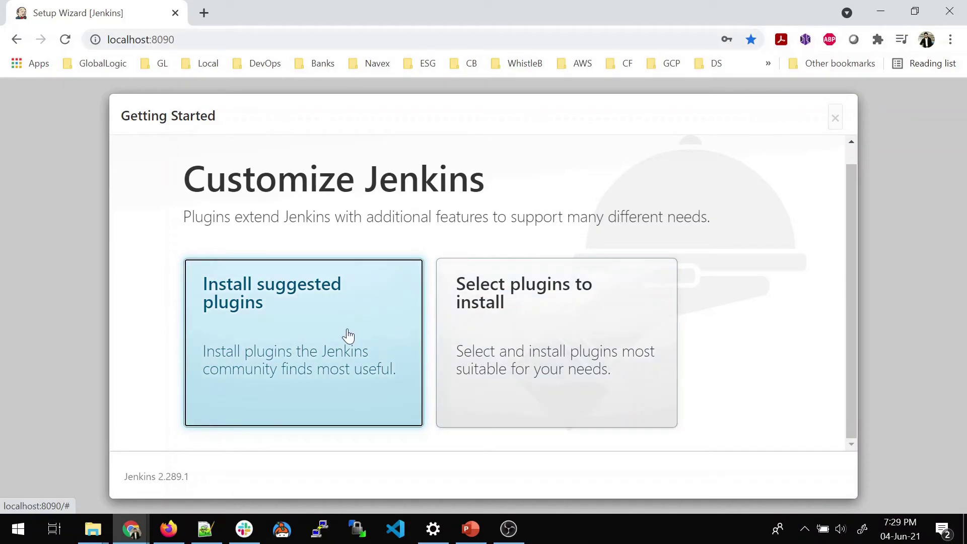
left_click(299, 333)
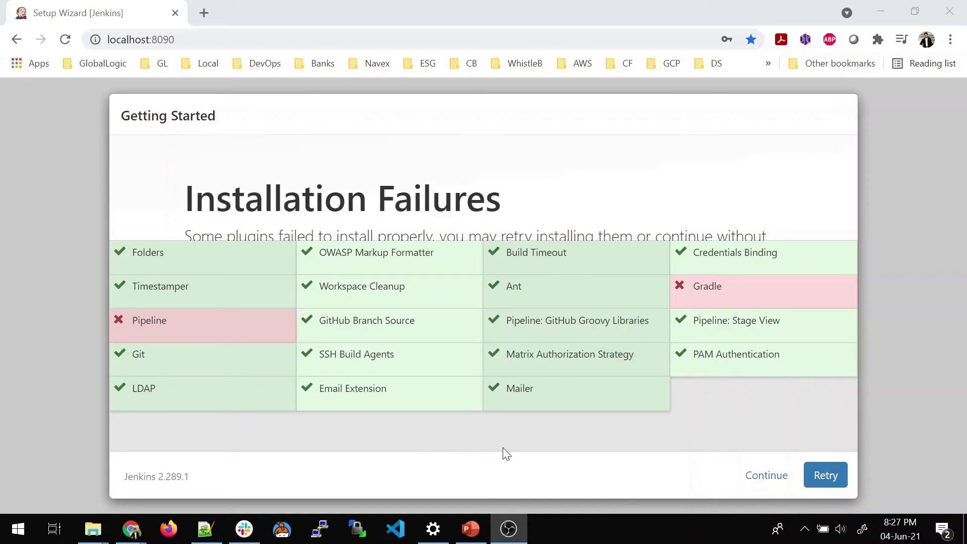
- Continue past the plugin failures and enter the admin username, password and password confirmation
left_click(765, 478)
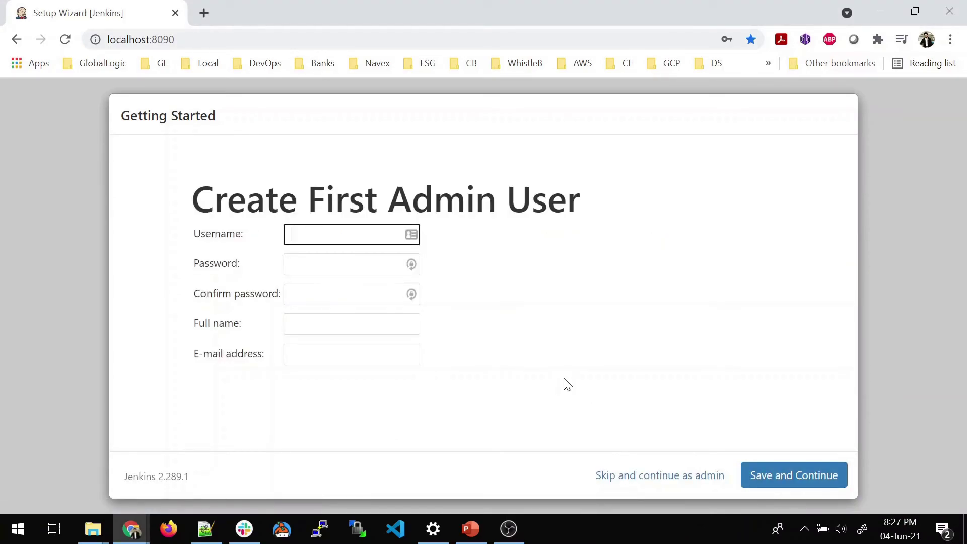
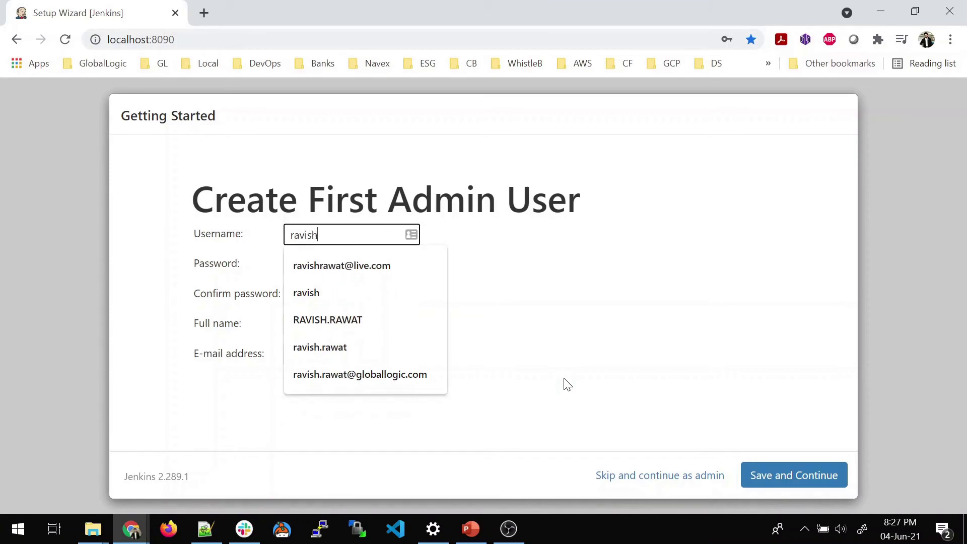
key("Tab")
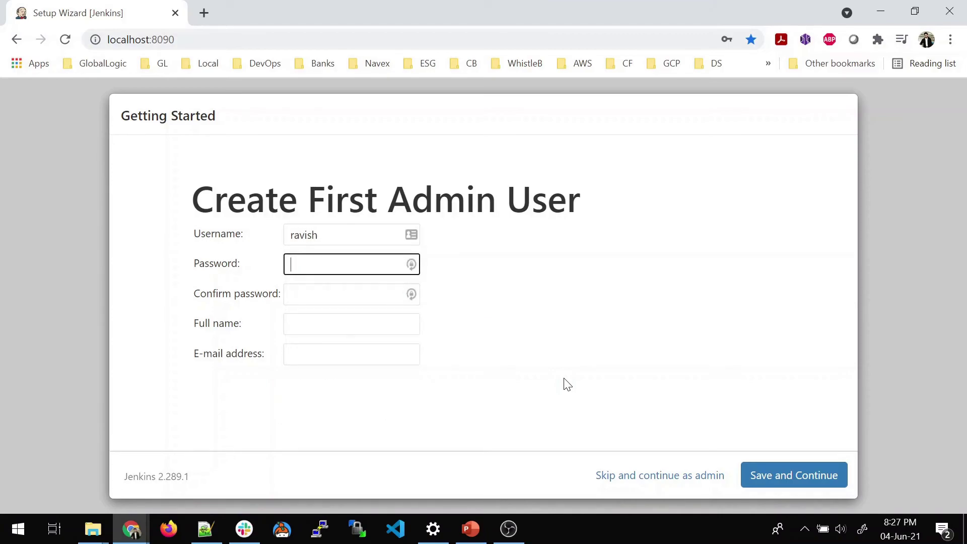
key("Tab")
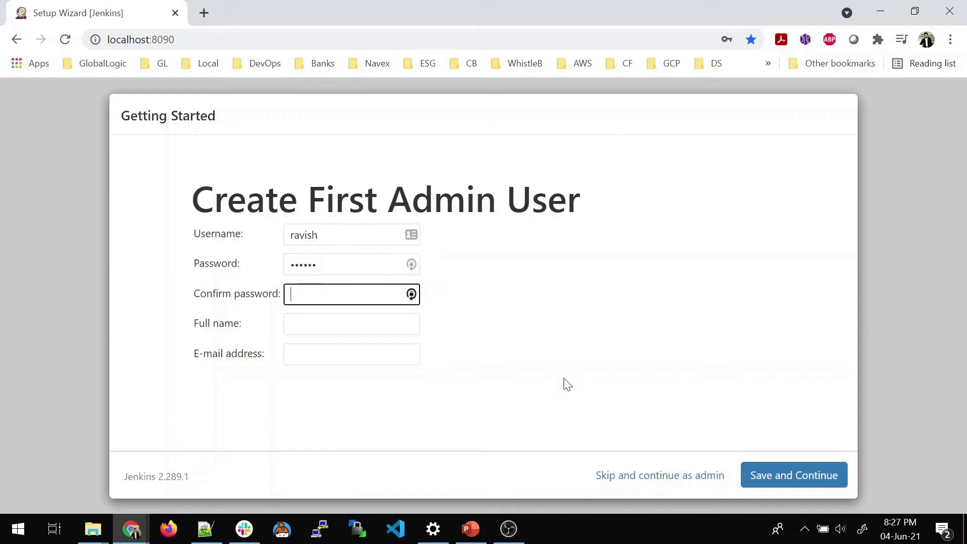
key("Tab")
- Fill in the admin's full name and e-mail address, then save and continue
type("Ravish")
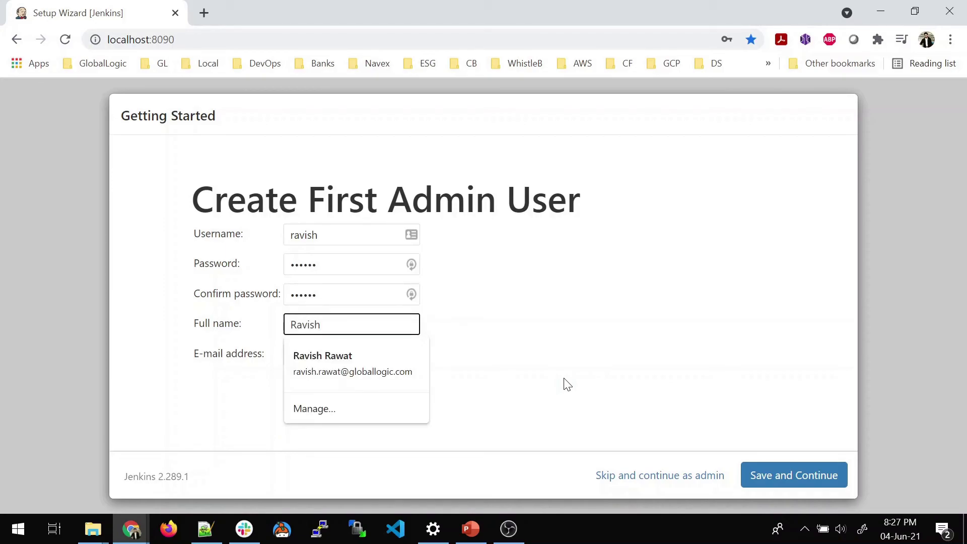
key("Tab")
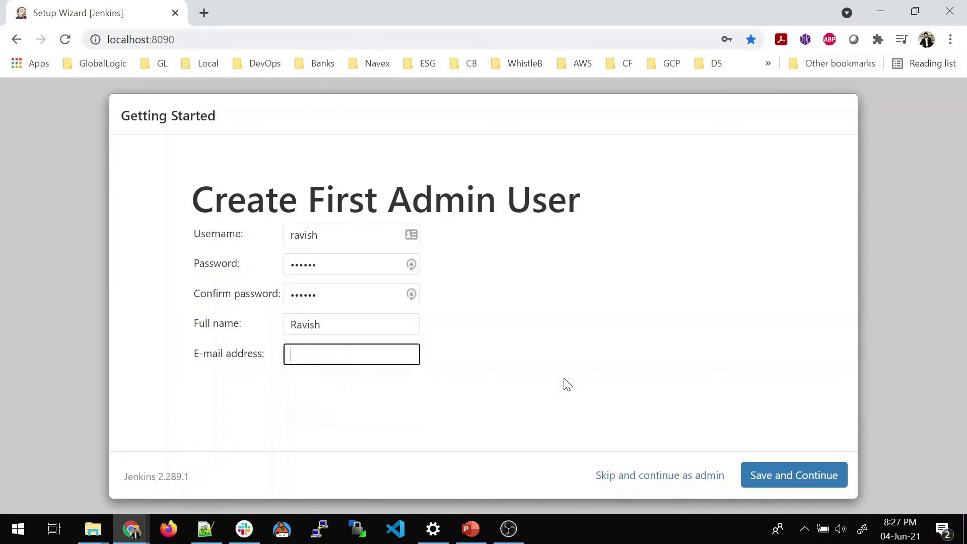
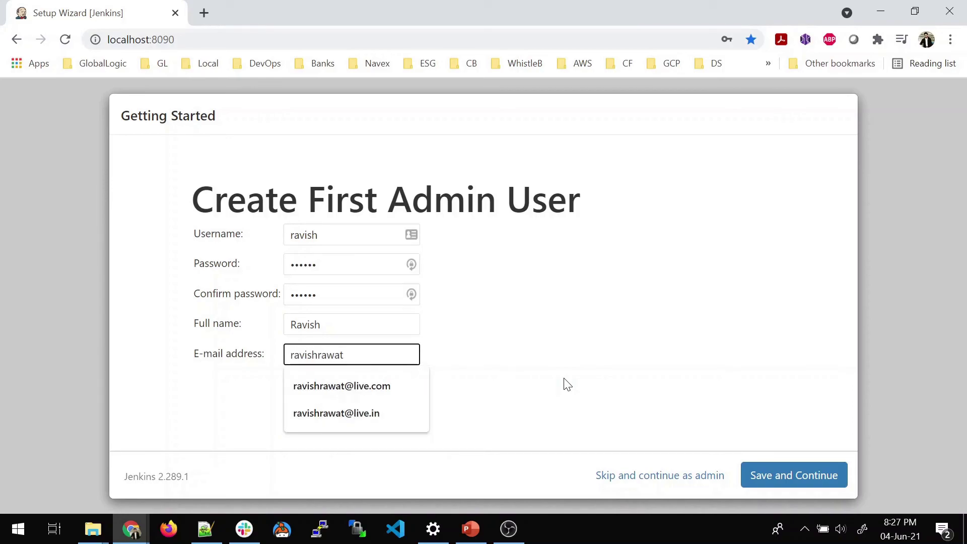
key("Down")
key("Return")
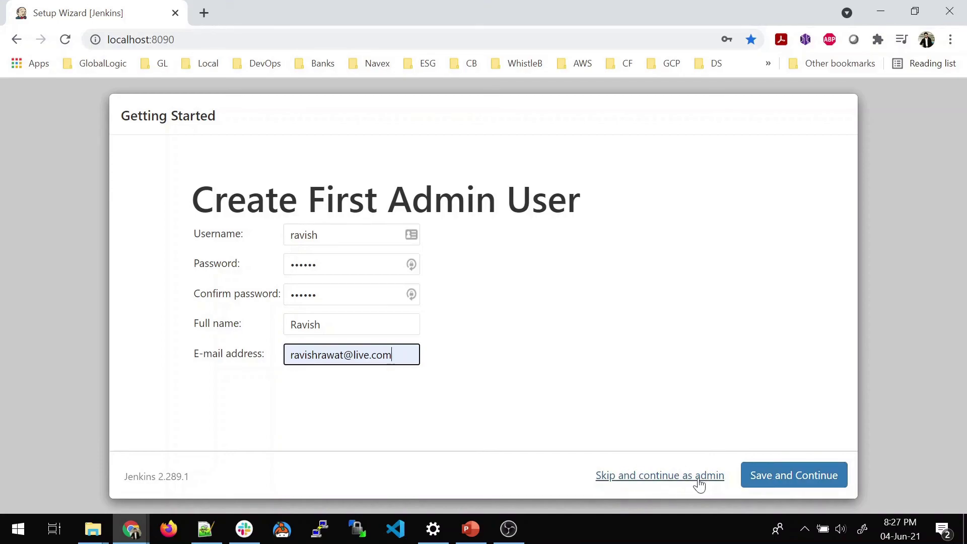
left_click(781, 474)
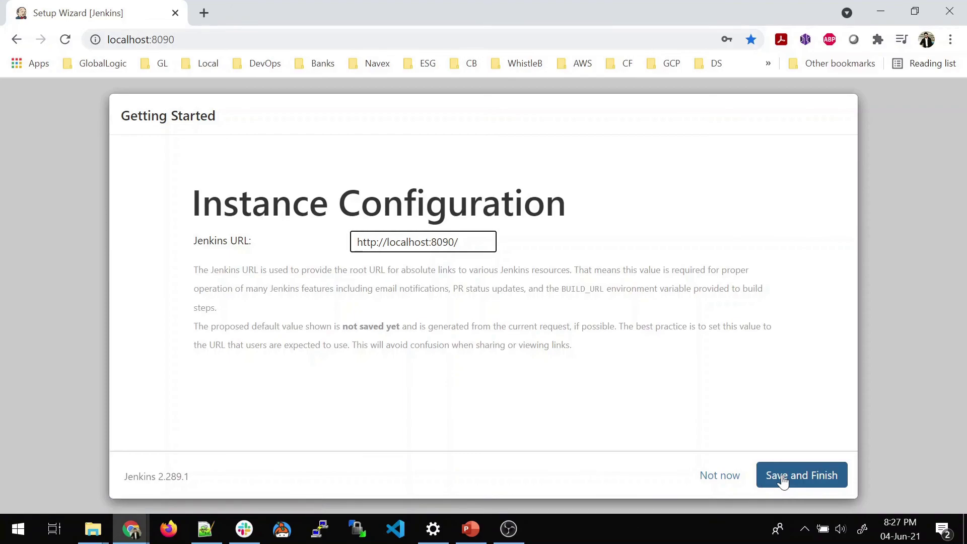
left_click(777, 474)
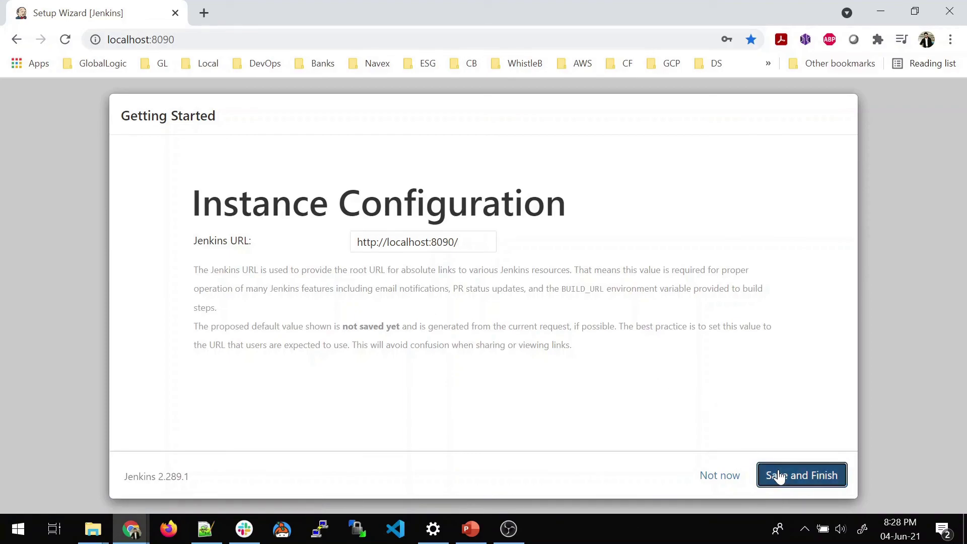
left_click(260, 278)
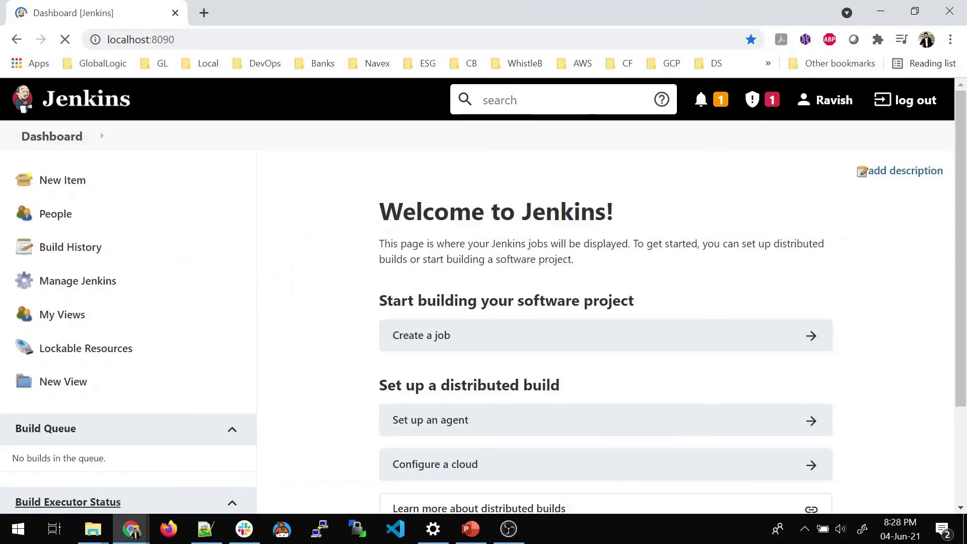
key("ctrl+minus")
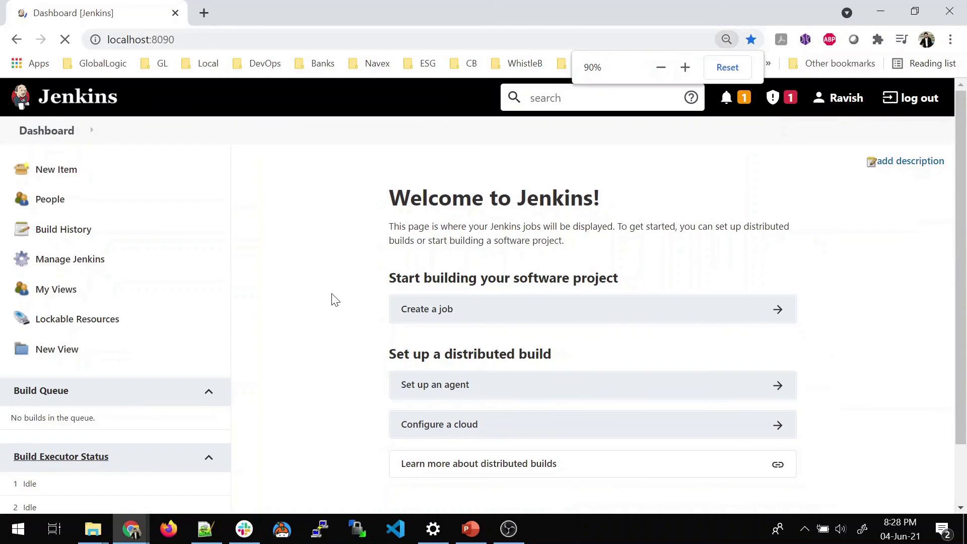
key("ctrl+minus")
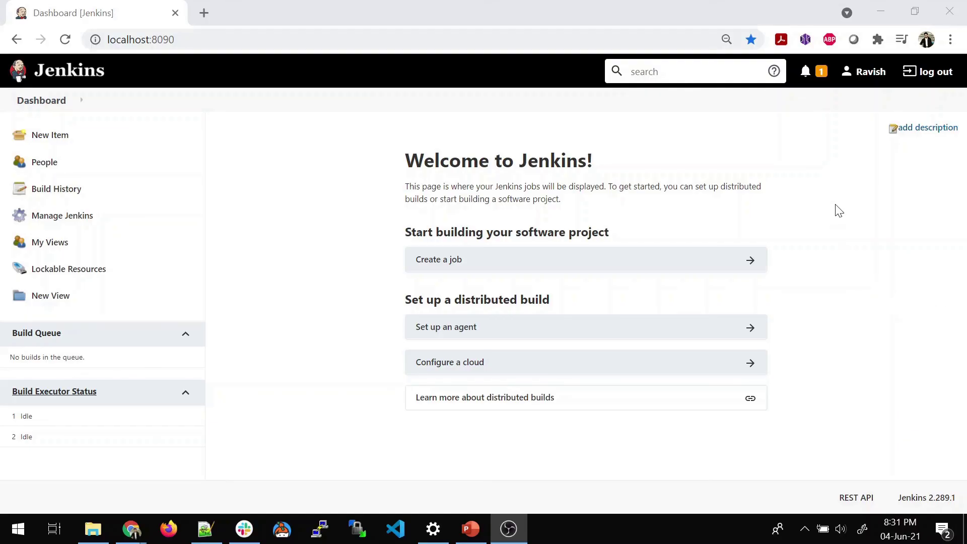
left_click(938, 76)
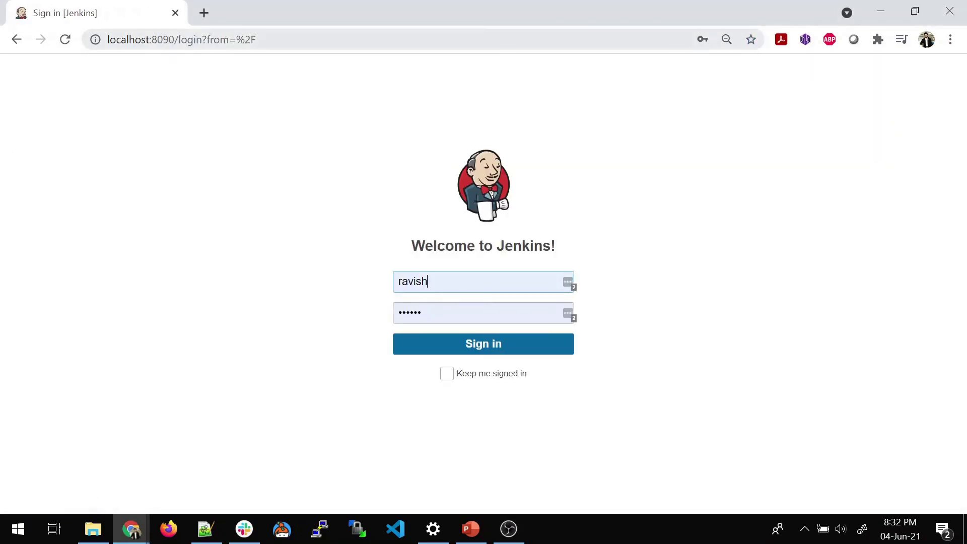
left_click_drag(107, 39, 175, 40)
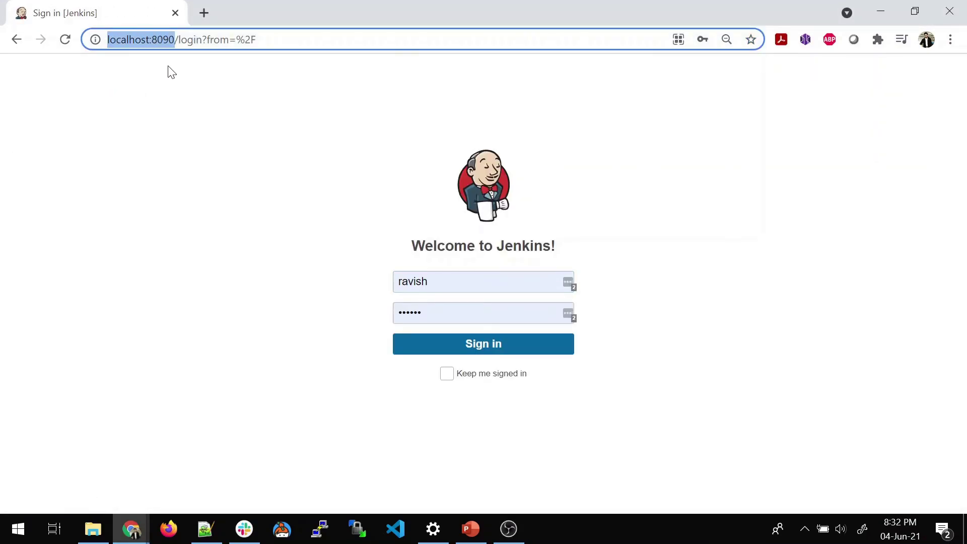
key("Tab")
key("Tab")
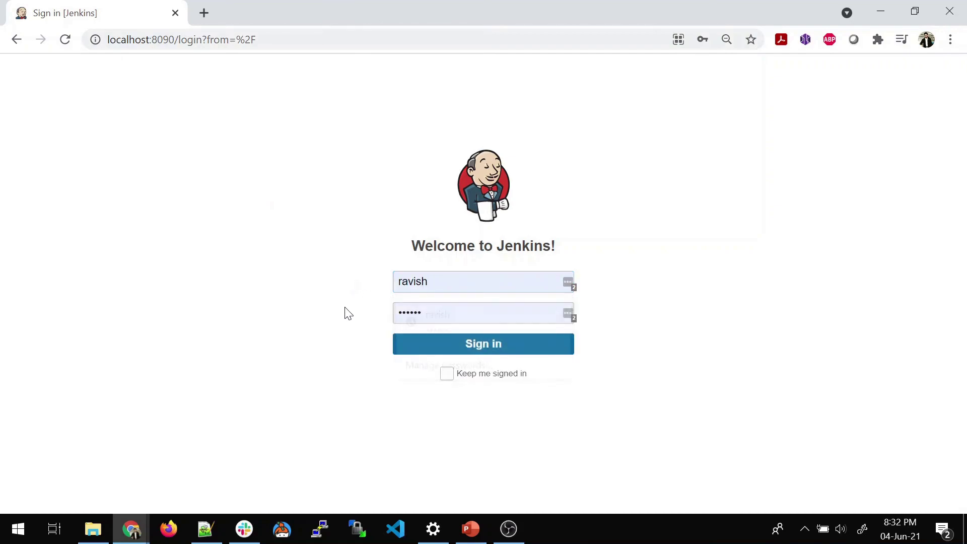
left_click(450, 337)
left_click(458, 343)
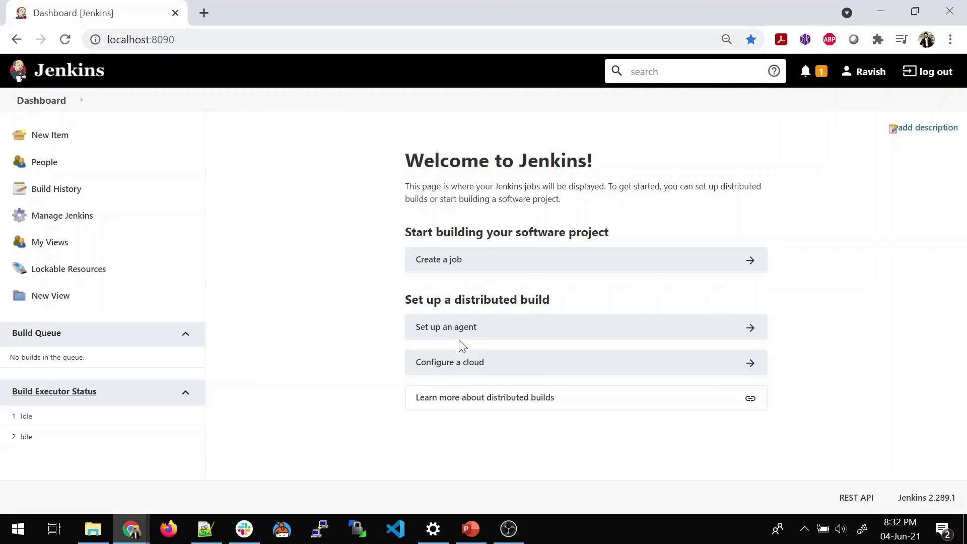